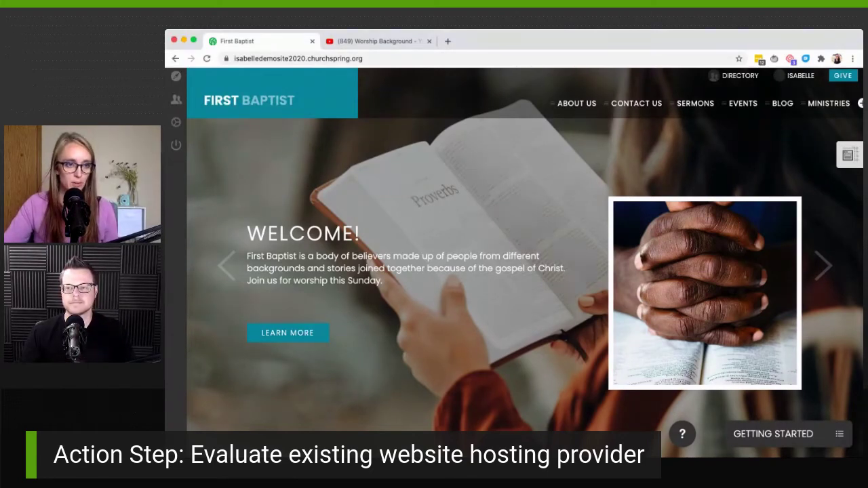
Step: Examine the homepage's header navigation, welcome slide, and the services, location and contact details beneath it
{"action": "key", "text": "super+Tab"}
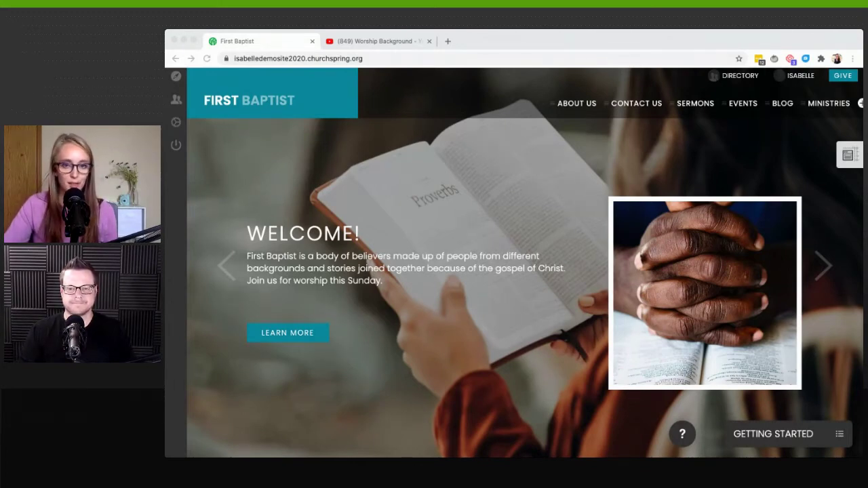
{"action": "scroll", "coordinate": [522, 258], "scroll_direction": "down", "scroll_amount": 3}
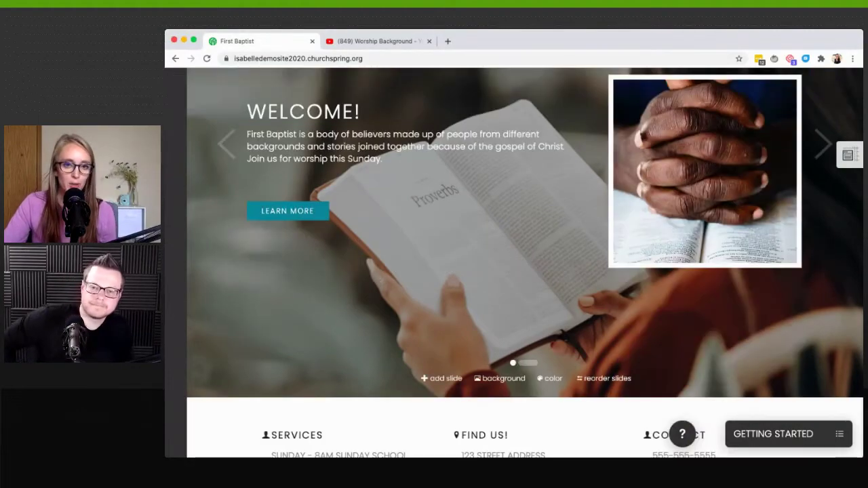
{"action": "scroll", "coordinate": [526, 444], "scroll_direction": "down", "scroll_amount": 2}
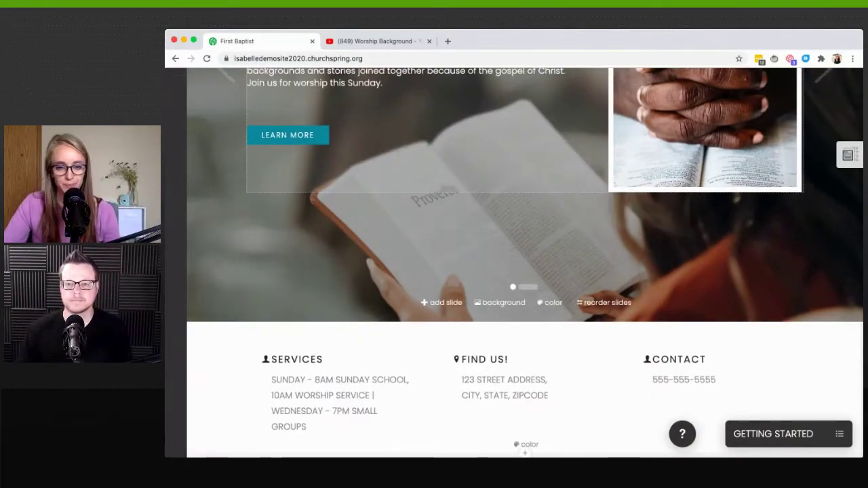
{"action": "scroll", "coordinate": [525, 444], "scroll_direction": "down", "scroll_amount": 6}
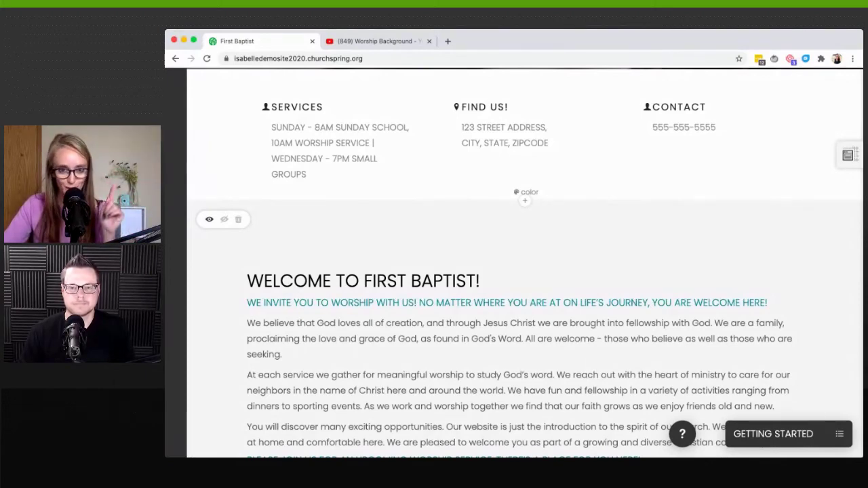
{"action": "scroll", "coordinate": [515, 264], "scroll_direction": "up", "scroll_amount": 10}
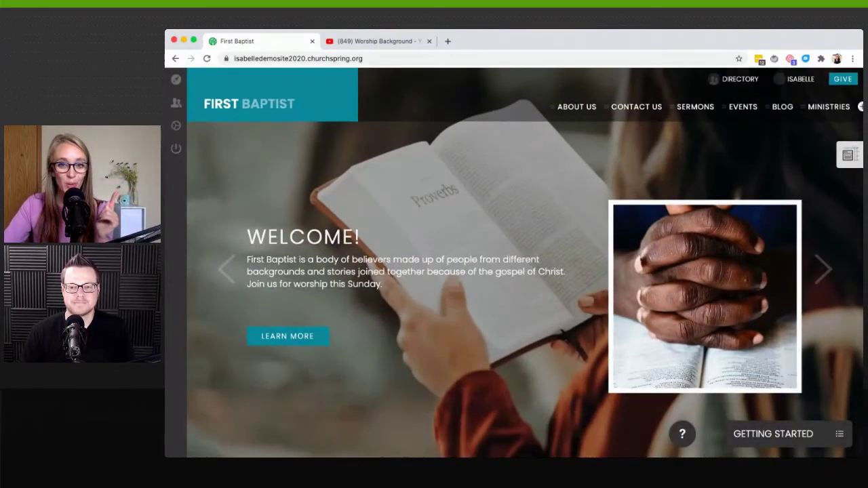
{"action": "mouse_move", "coordinate": [577, 106]}
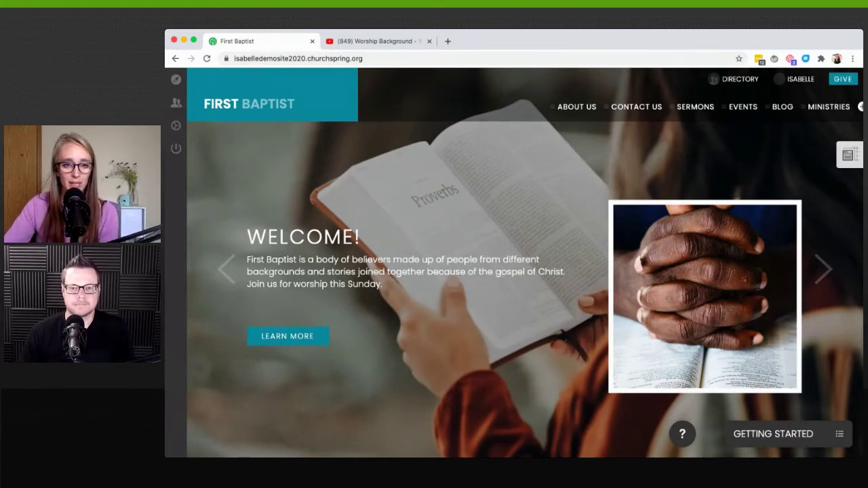
{"action": "scroll", "coordinate": [515, 265], "scroll_direction": "down", "scroll_amount": 3}
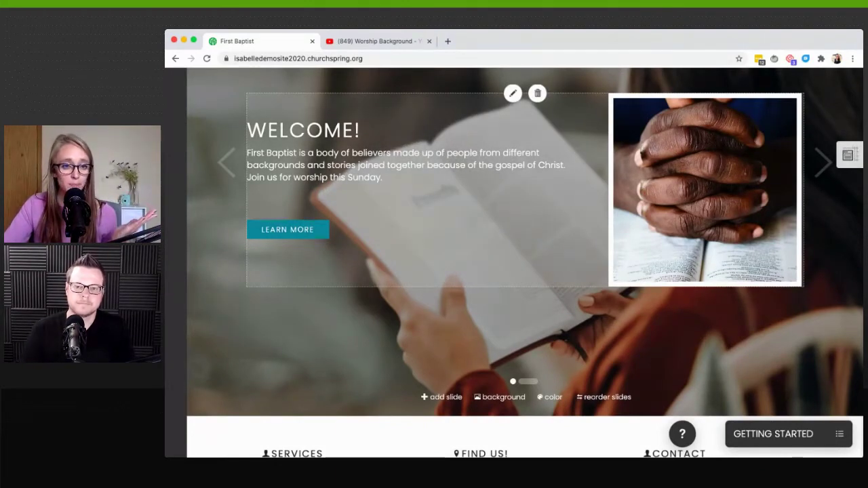
{"action": "scroll", "coordinate": [515, 264], "scroll_direction": "up", "scroll_amount": 3}
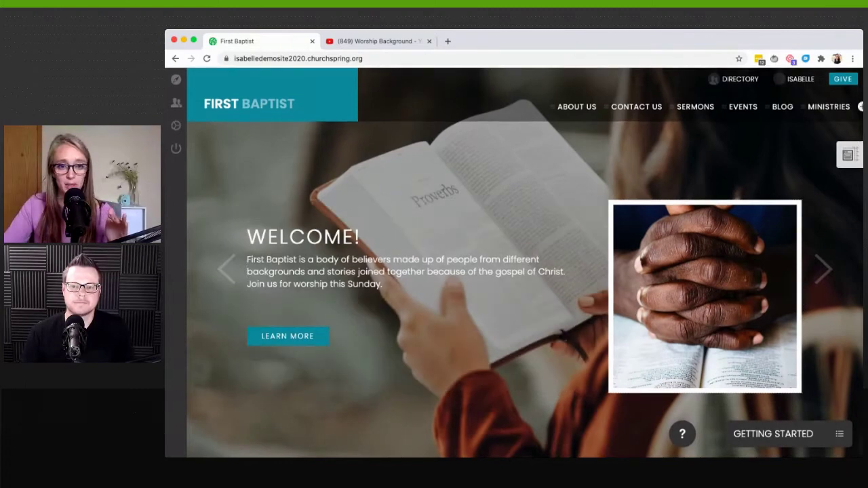
Step: Review the homepage from the welcome slide through the service details and welcome text to the start of the What's Hot section
{"action": "scroll", "coordinate": [515, 265], "scroll_direction": "down", "scroll_amount": 4}
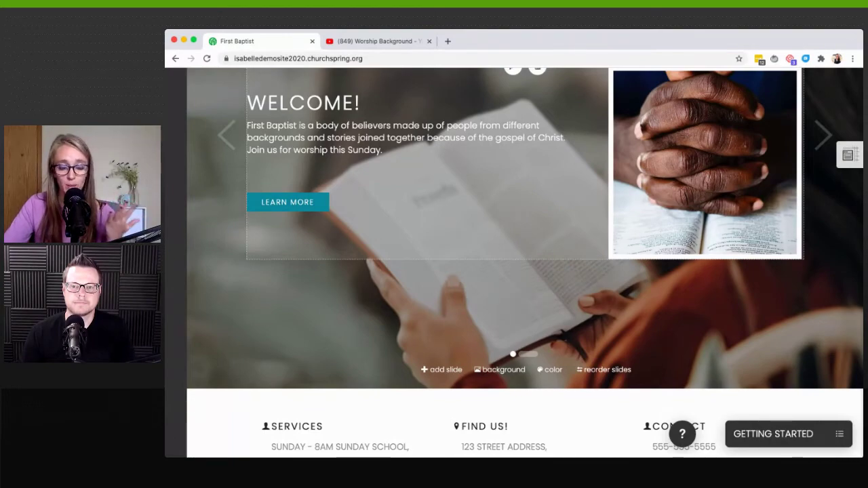
{"action": "scroll", "coordinate": [524, 262], "scroll_direction": "down", "scroll_amount": 2}
{"action": "scroll", "coordinate": [524, 262], "scroll_direction": "down", "scroll_amount": 3}
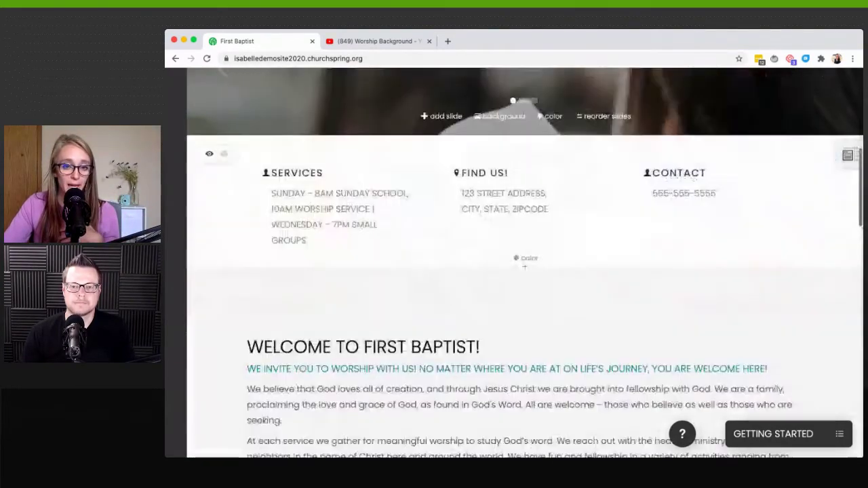
{"action": "scroll", "coordinate": [525, 262], "scroll_direction": "down", "scroll_amount": 1}
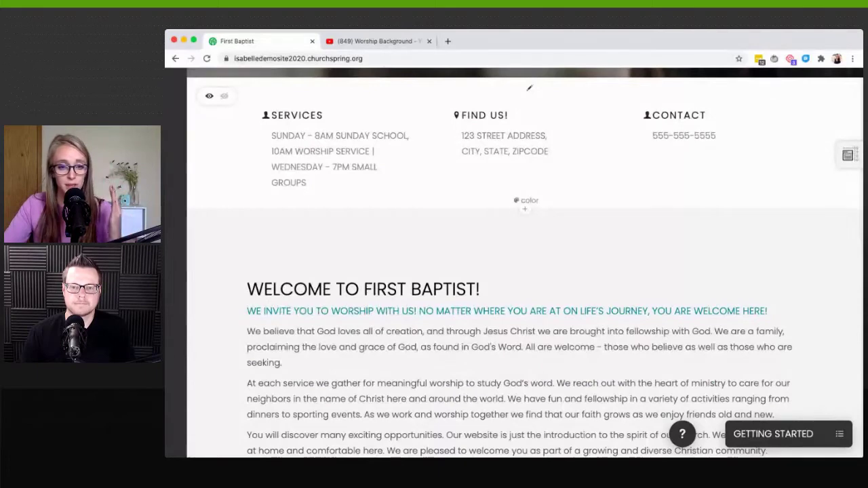
{"action": "scroll", "coordinate": [524, 262], "scroll_direction": "down", "scroll_amount": 2}
{"action": "scroll", "coordinate": [525, 263], "scroll_direction": "down", "scroll_amount": 1}
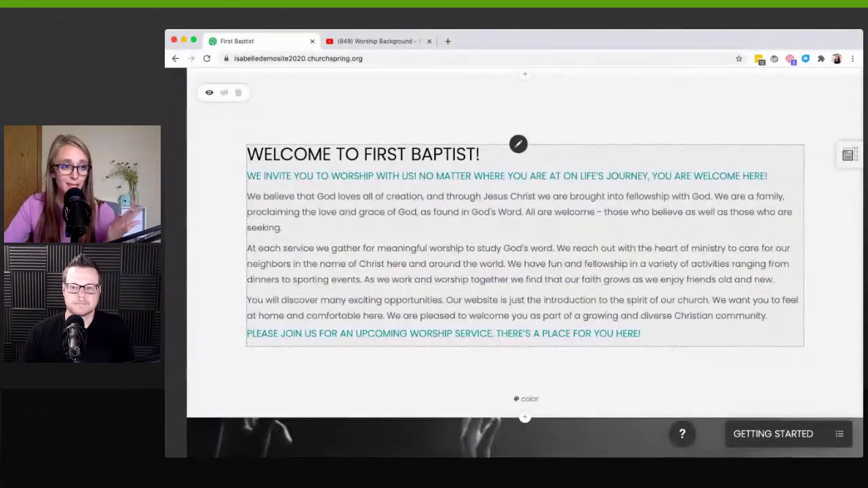
{"action": "scroll", "coordinate": [525, 262], "scroll_direction": "down", "scroll_amount": 1}
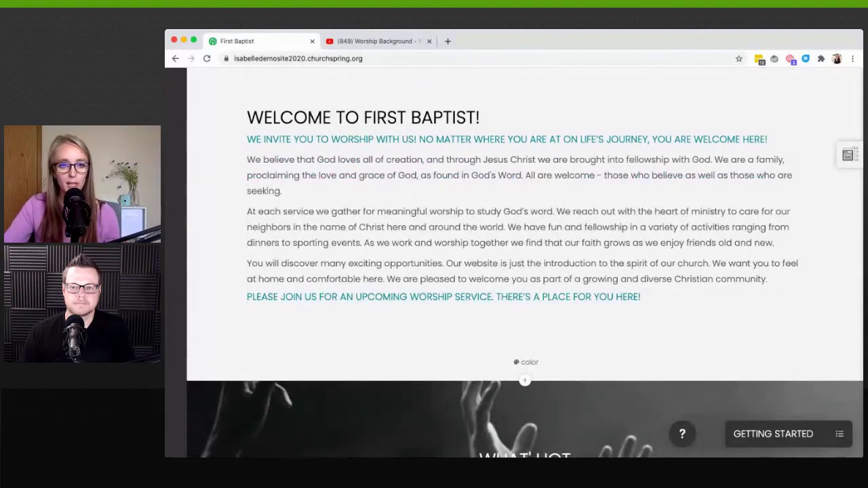
{"action": "scroll", "coordinate": [525, 265], "scroll_direction": "down", "scroll_amount": 1}
{"action": "scroll", "coordinate": [525, 265], "scroll_direction": "down", "scroll_amount": 1}
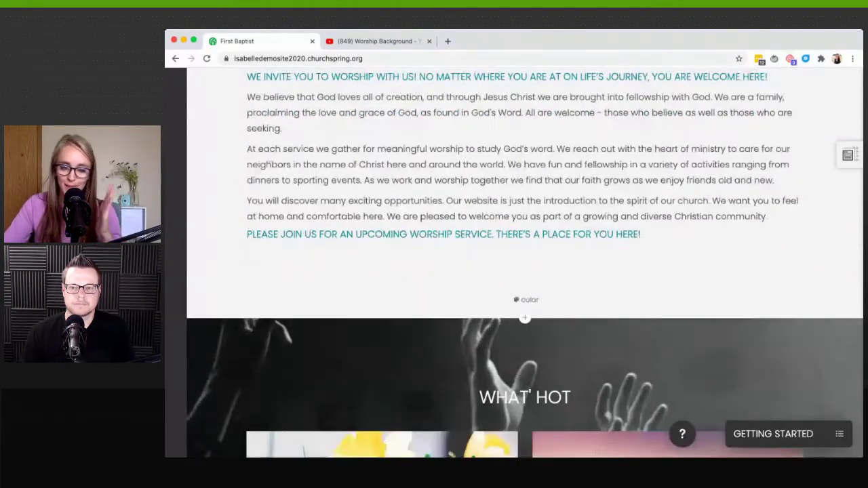
Step: Insert a Blank Text Block between the "Welcome to First Baptist!" section and the What's Hot section
{"action": "scroll", "coordinate": [525, 265], "scroll_direction": "down", "scroll_amount": 1}
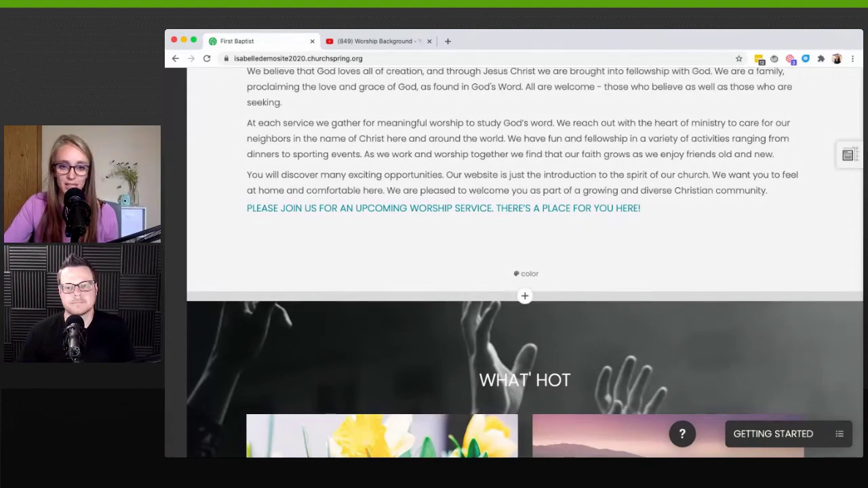
{"action": "left_click", "coordinate": [524, 296]}
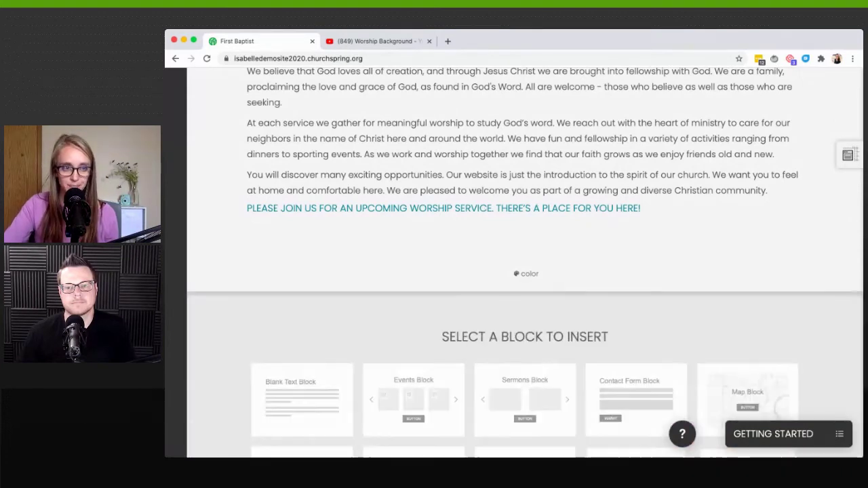
{"action": "scroll", "coordinate": [525, 263], "scroll_direction": "down", "scroll_amount": 2}
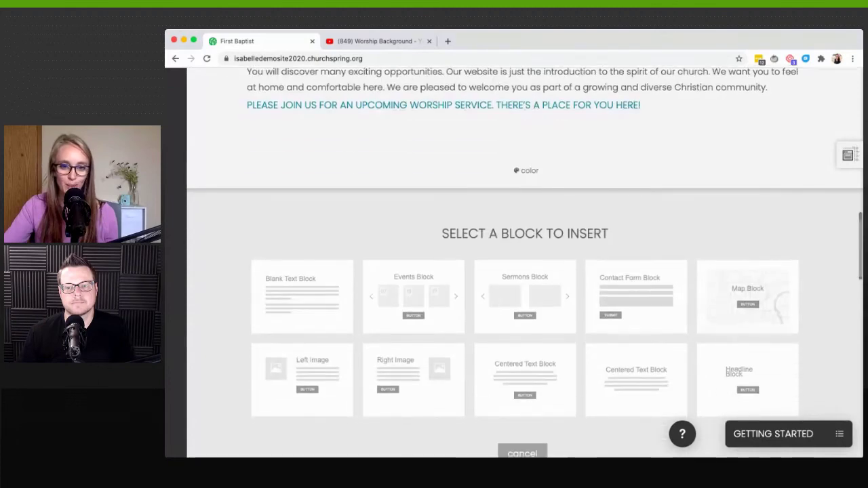
{"action": "scroll", "coordinate": [525, 263], "scroll_direction": "down", "scroll_amount": 2}
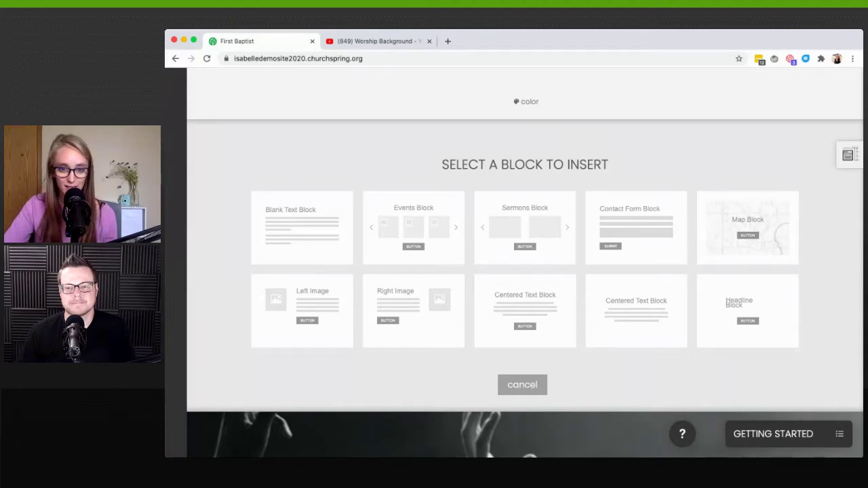
{"action": "scroll", "coordinate": [302, 224], "scroll_direction": "down", "scroll_amount": 1}
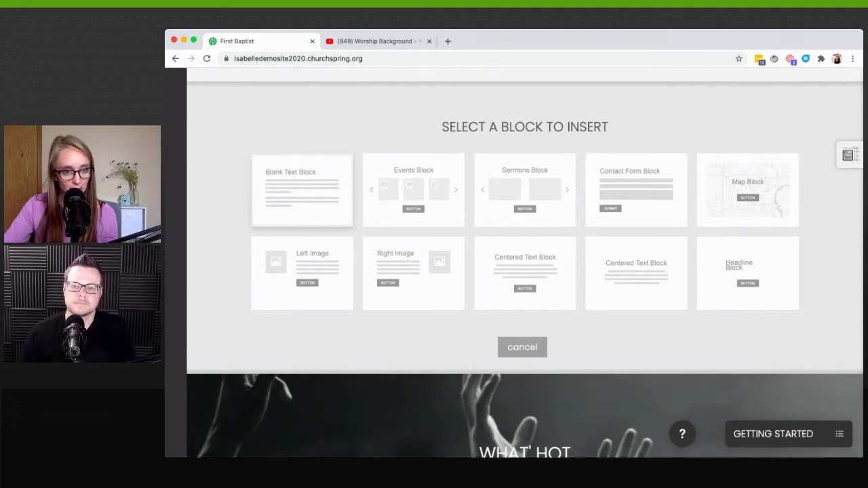
{"action": "left_click", "coordinate": [302, 190]}
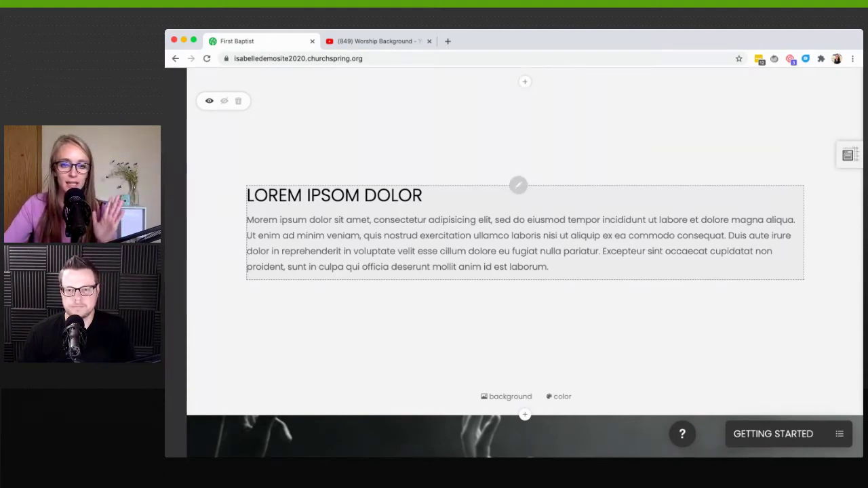
Step: Replace the new block's placeholder paragraph with "Welcome to our church!" followed by blank lines, and view the video embed form without inserting anything
{"action": "left_click", "coordinate": [518, 184]}
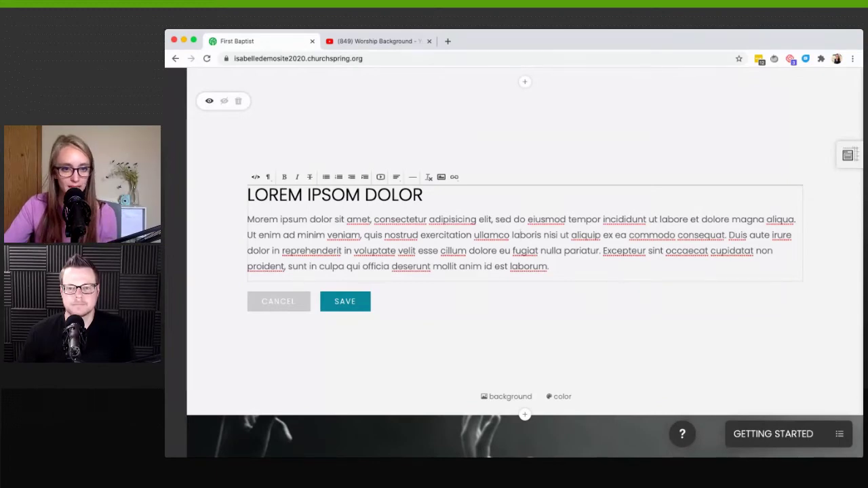
{"action": "triple_click", "coordinate": [263, 219]}
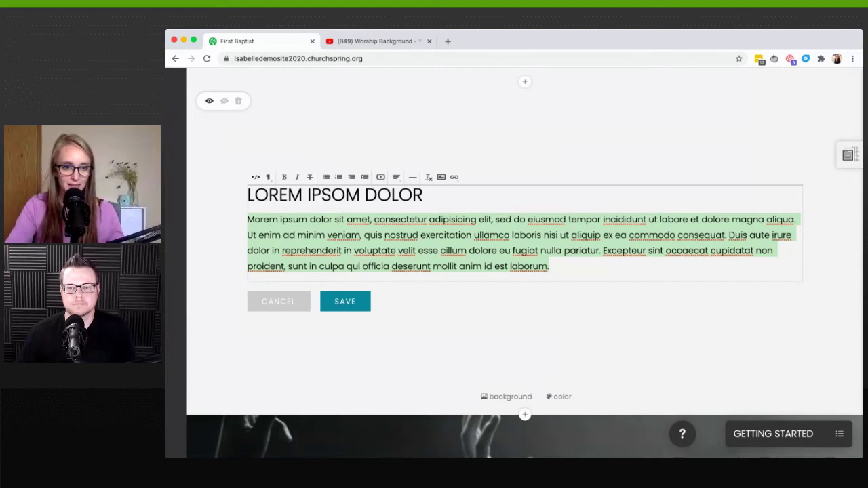
{"action": "type", "text": "Welcome to our church!"}
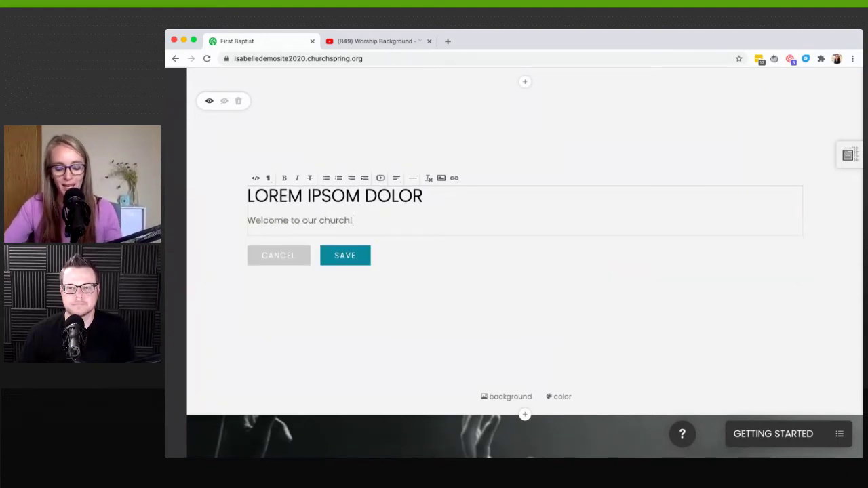
{"action": "key", "text": "Return"}
{"action": "key", "text": "Return"}
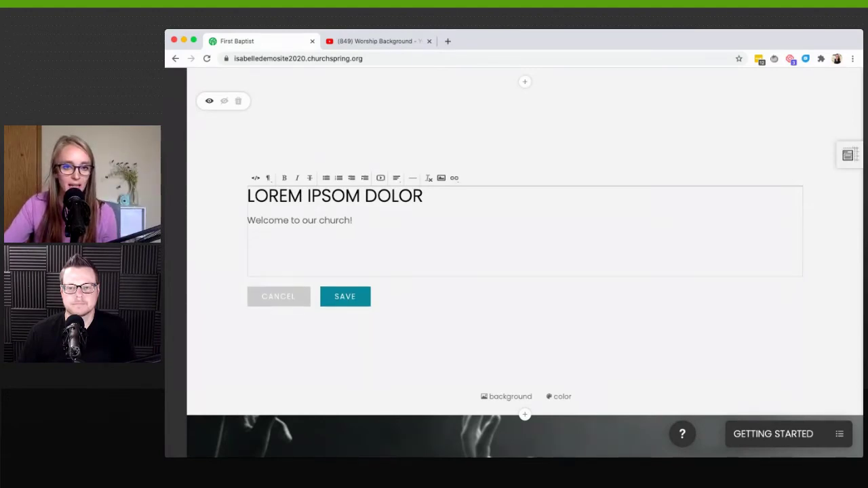
{"action": "left_click", "coordinate": [380, 178]}
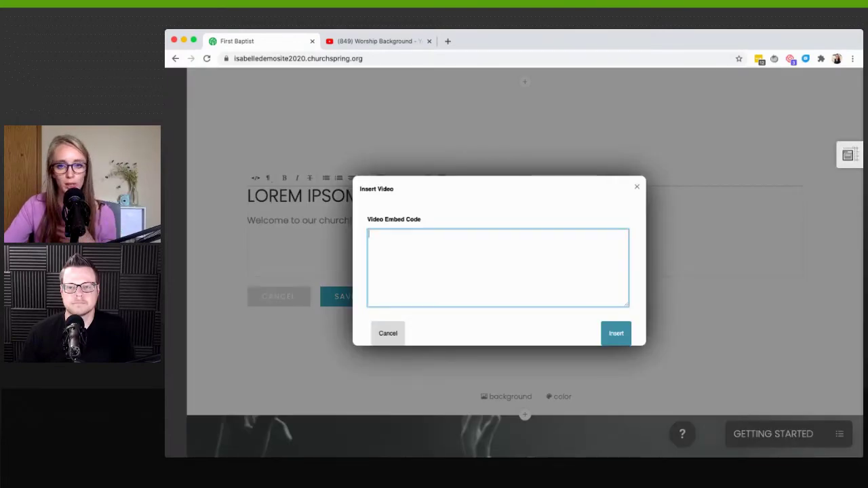
{"action": "left_click", "coordinate": [636, 186]}
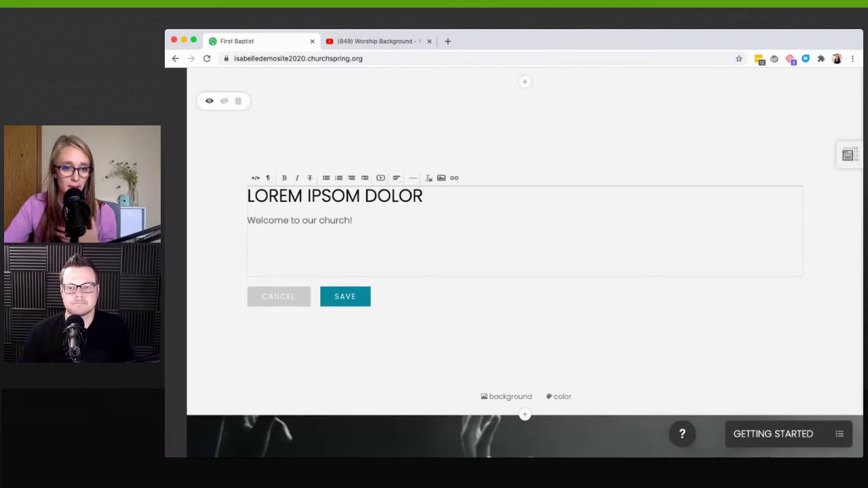
Step: Format the "Welcome to our church!" line as Header 4 and save the text block
{"action": "triple_click", "coordinate": [339, 220]}
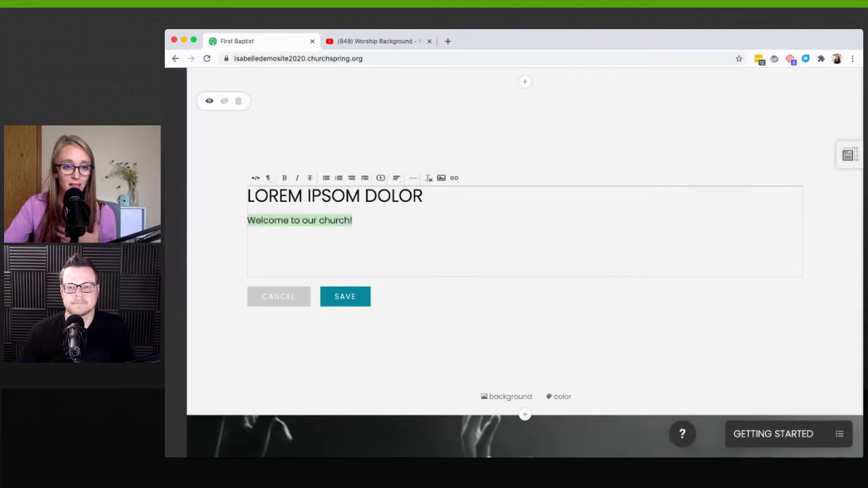
{"action": "left_click", "coordinate": [268, 178]}
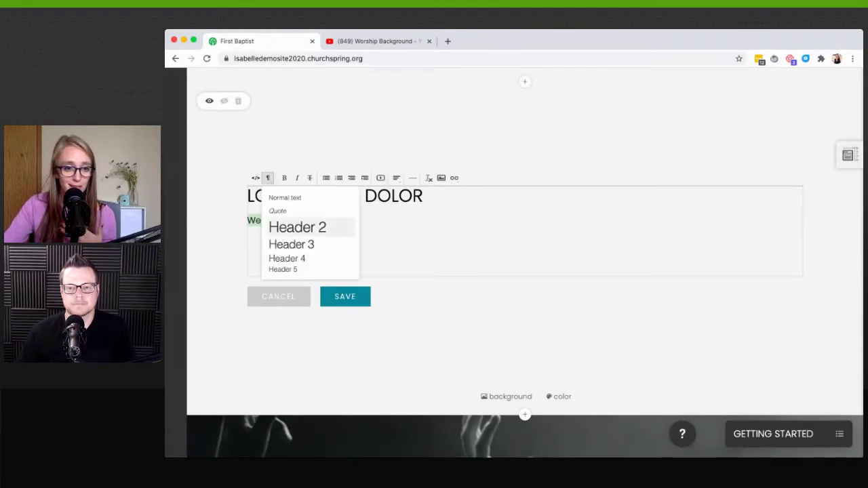
{"action": "left_click", "coordinate": [287, 259]}
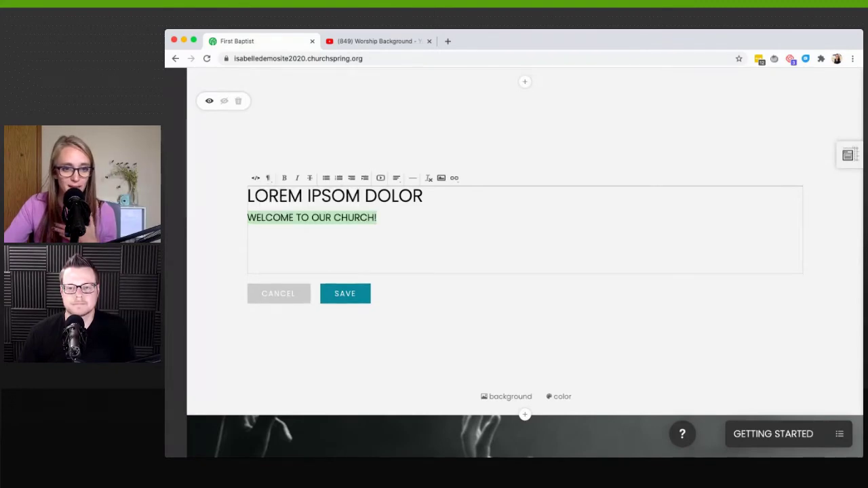
{"action": "left_click", "coordinate": [326, 218]}
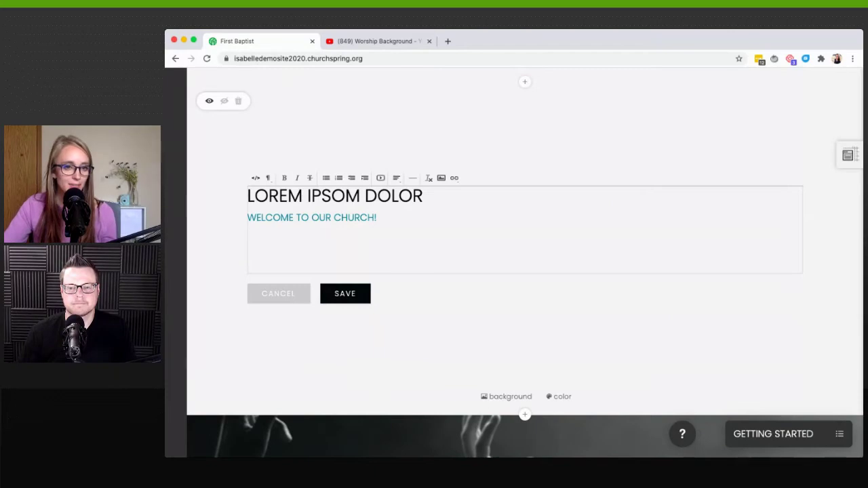
{"action": "left_click", "coordinate": [345, 293]}
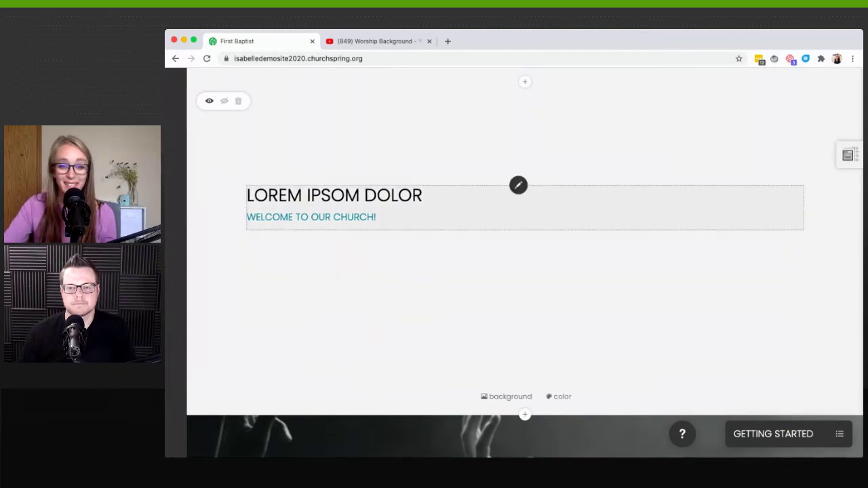
Step: Insert an Events Block between the "Welcome to our church!" text block and the What's Hot section
{"action": "scroll", "coordinate": [524, 187], "scroll_direction": "up", "scroll_amount": 1}
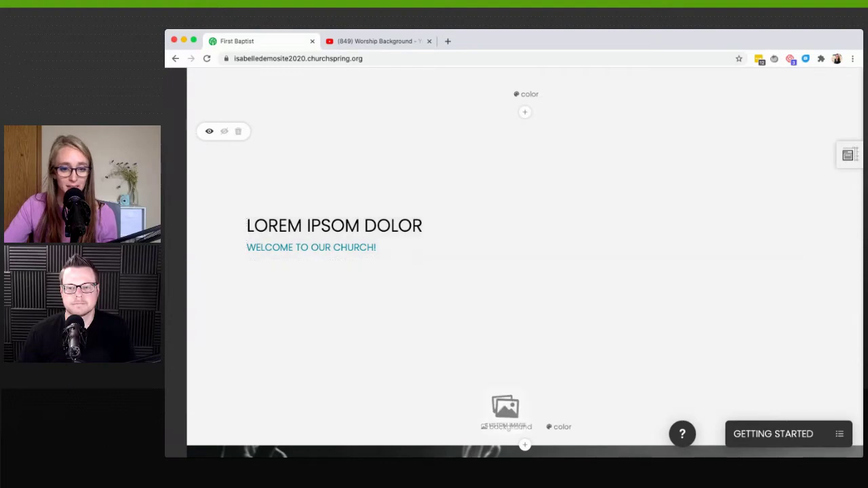
{"action": "left_click", "coordinate": [524, 445]}
{"action": "scroll", "coordinate": [525, 263], "scroll_direction": "down", "scroll_amount": 1}
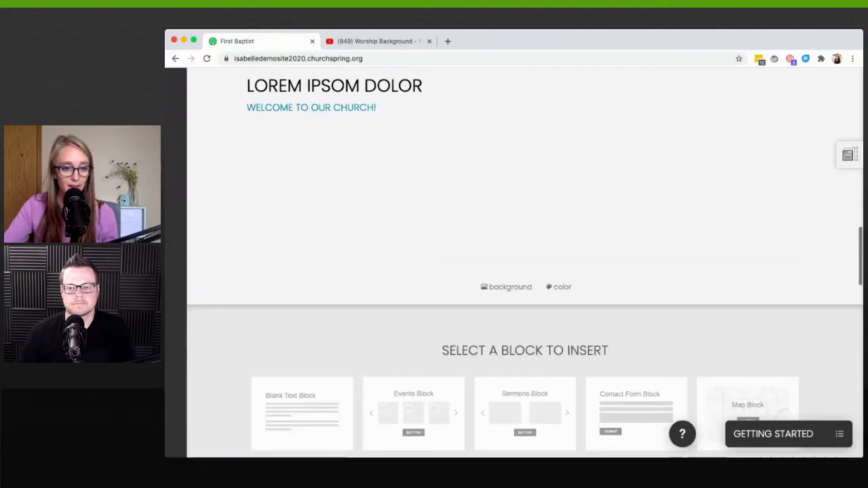
{"action": "scroll", "coordinate": [525, 263], "scroll_direction": "down", "scroll_amount": 1}
{"action": "scroll", "coordinate": [525, 268], "scroll_direction": "down", "scroll_amount": 1}
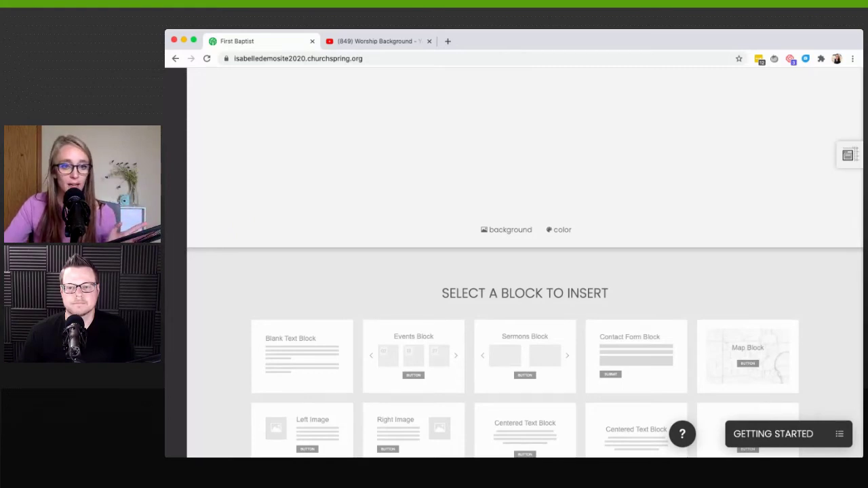
{"action": "scroll", "coordinate": [524, 268], "scroll_direction": "down", "scroll_amount": 2}
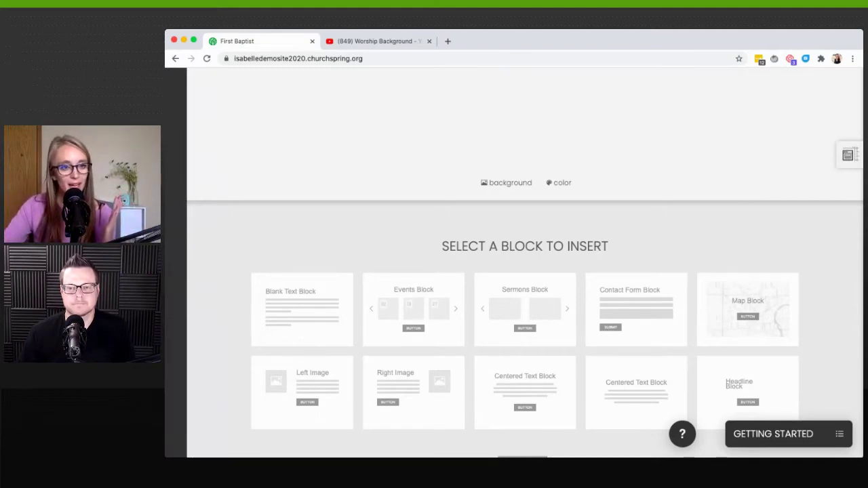
{"action": "scroll", "coordinate": [525, 302], "scroll_direction": "down", "scroll_amount": 2}
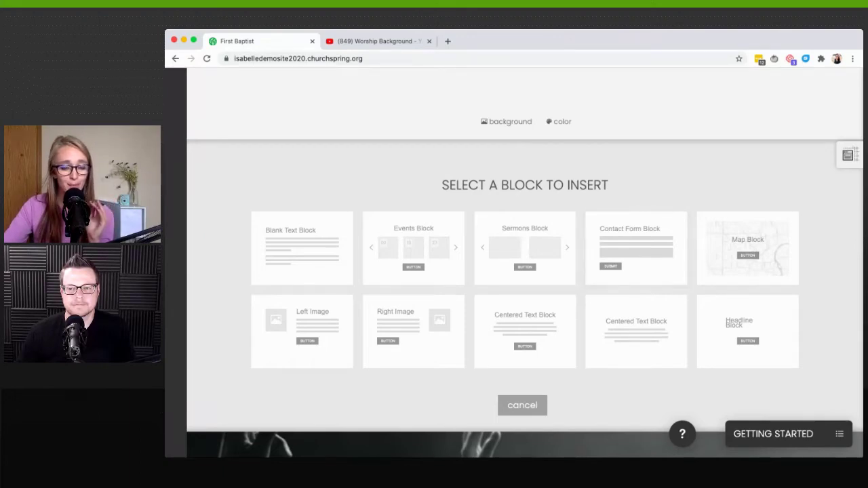
{"action": "scroll", "coordinate": [524, 278], "scroll_direction": "down", "scroll_amount": 1}
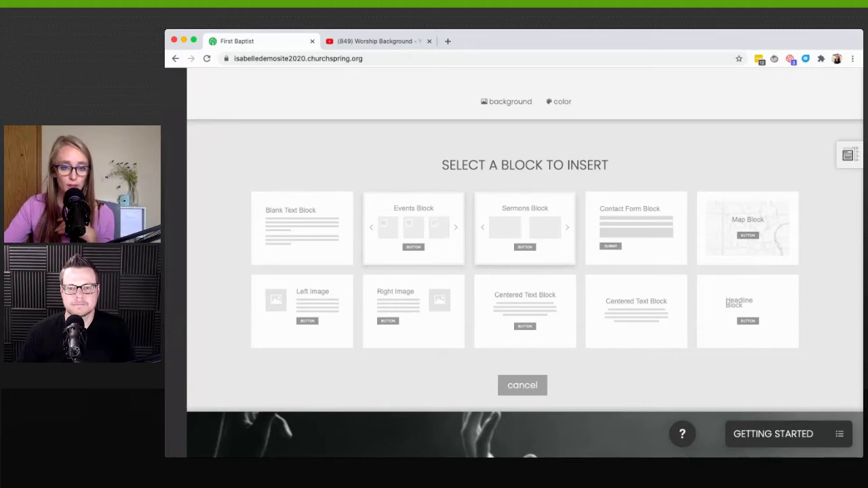
{"action": "scroll", "coordinate": [474, 224], "scroll_direction": "down", "scroll_amount": 2}
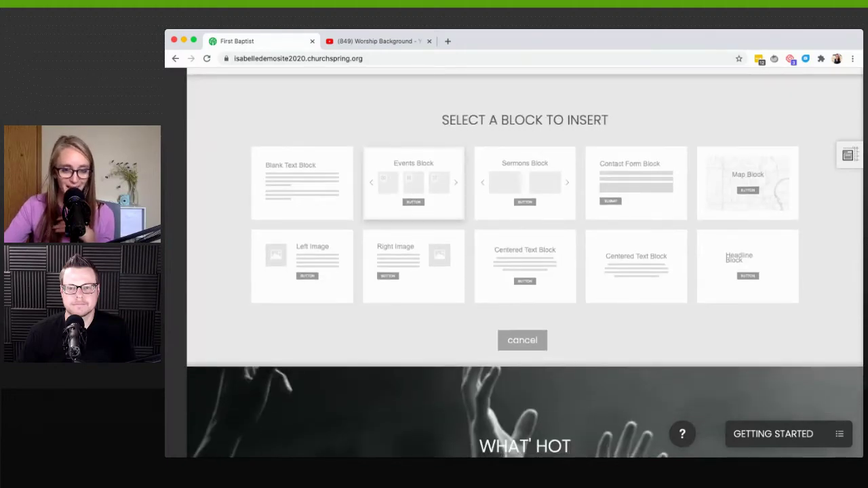
{"action": "left_click", "coordinate": [413, 183]}
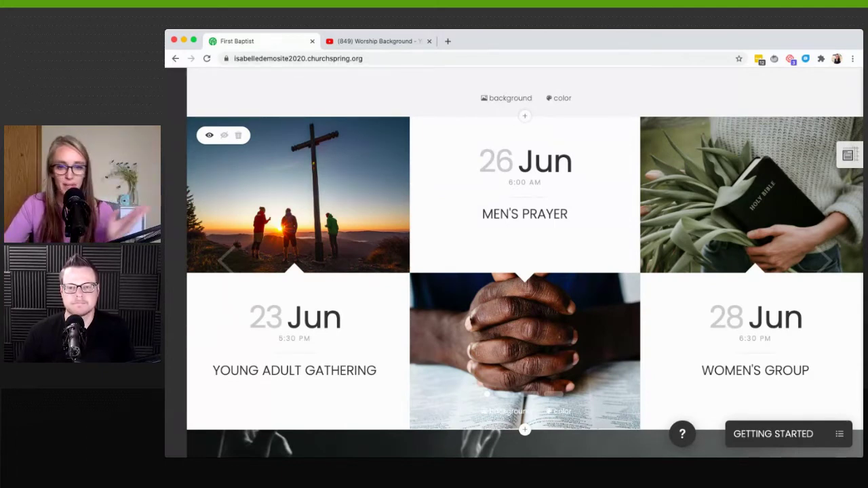
Step: Look over the inserted Events Block and remove it from the homepage
{"action": "scroll", "coordinate": [525, 263], "scroll_direction": "down", "scroll_amount": 1}
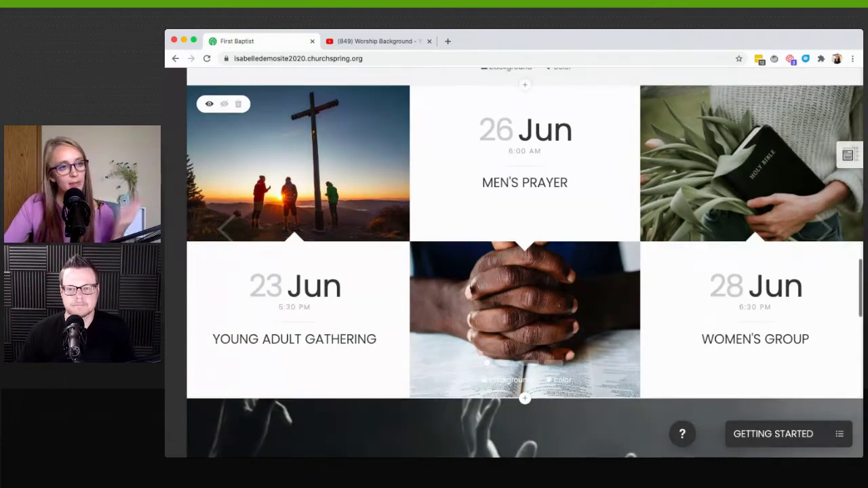
{"action": "scroll", "coordinate": [525, 263], "scroll_direction": "up", "scroll_amount": 1}
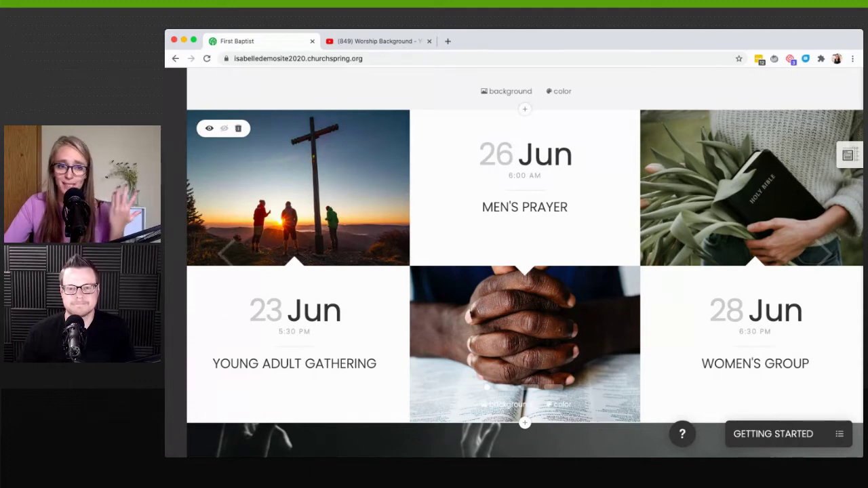
{"action": "left_click", "coordinate": [238, 128]}
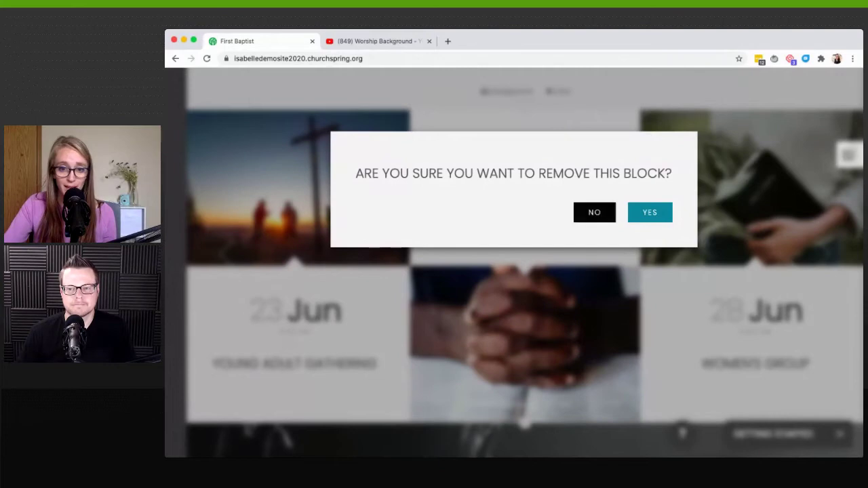
{"action": "left_click", "coordinate": [594, 212]}
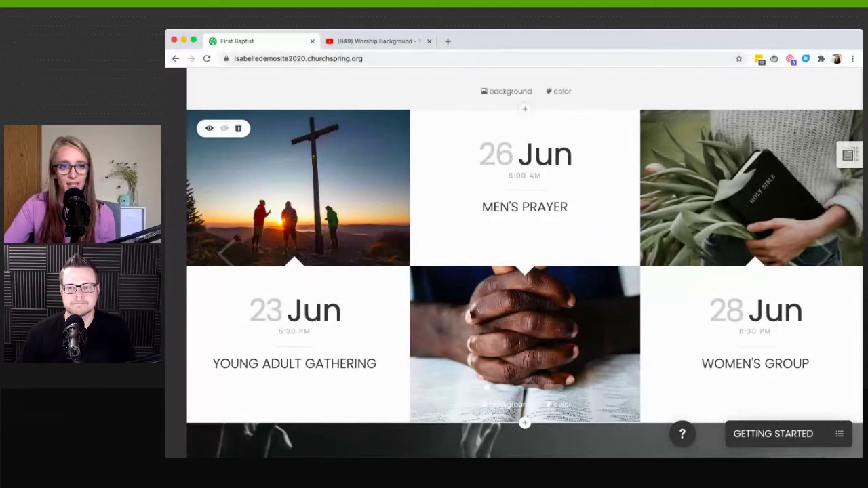
{"action": "left_click", "coordinate": [238, 128]}
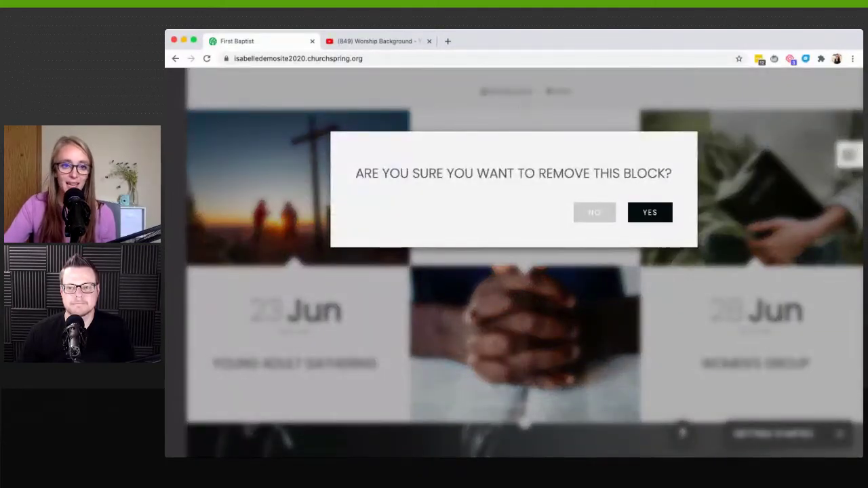
{"action": "left_click", "coordinate": [649, 212]}
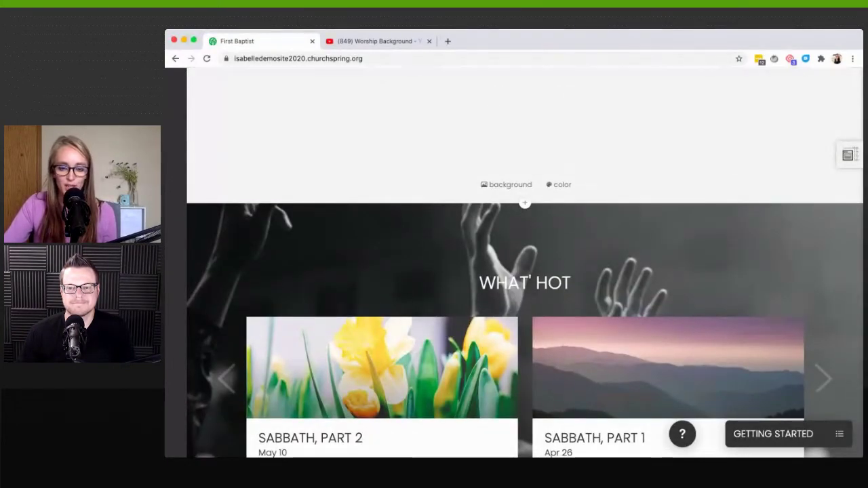
Step: Insert a Left Image block between the "Welcome to our church!" text block and the What's Hot section
{"action": "left_click", "coordinate": [525, 203]}
{"action": "scroll", "coordinate": [525, 263], "scroll_direction": "down", "scroll_amount": 1}
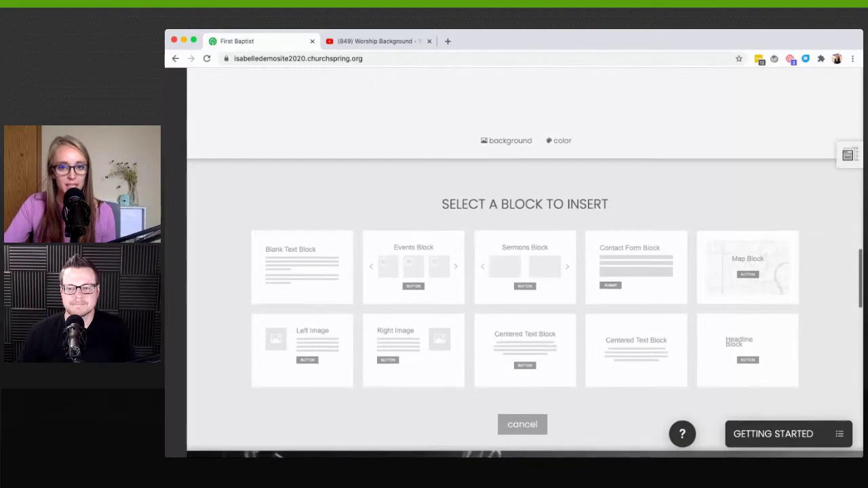
{"action": "scroll", "coordinate": [525, 262], "scroll_direction": "down", "scroll_amount": 1}
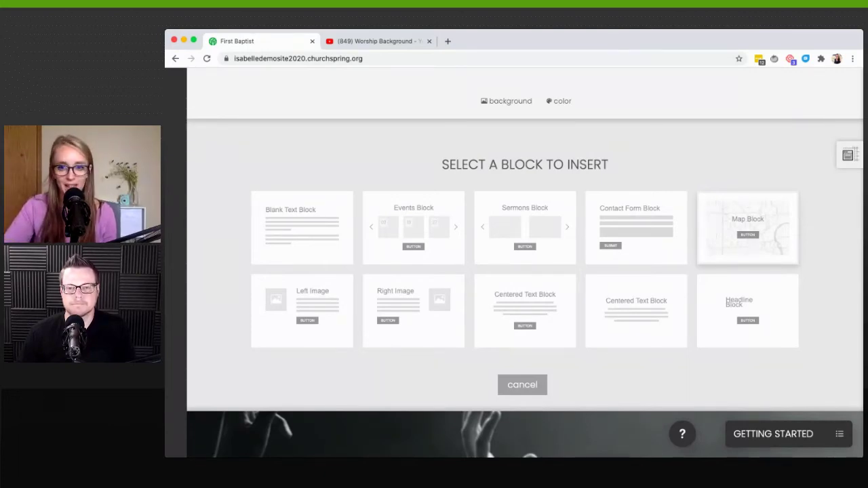
{"action": "scroll", "coordinate": [747, 227], "scroll_direction": "down", "scroll_amount": 1}
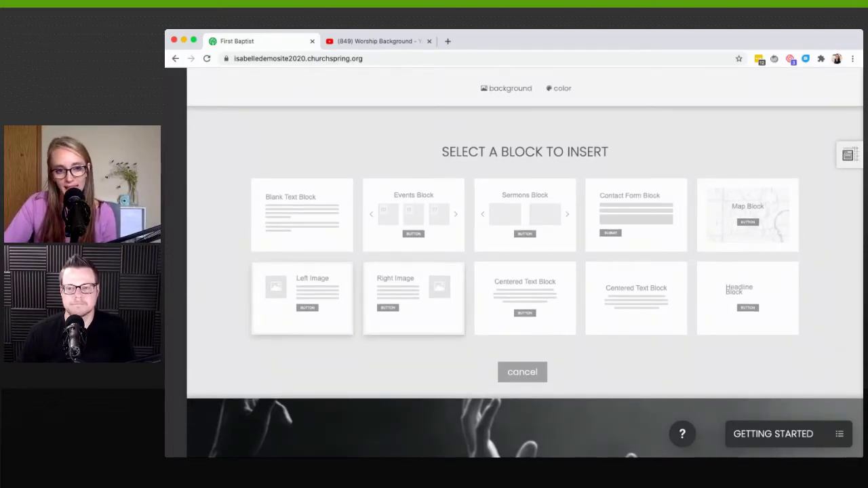
{"action": "left_click", "coordinate": [302, 298]}
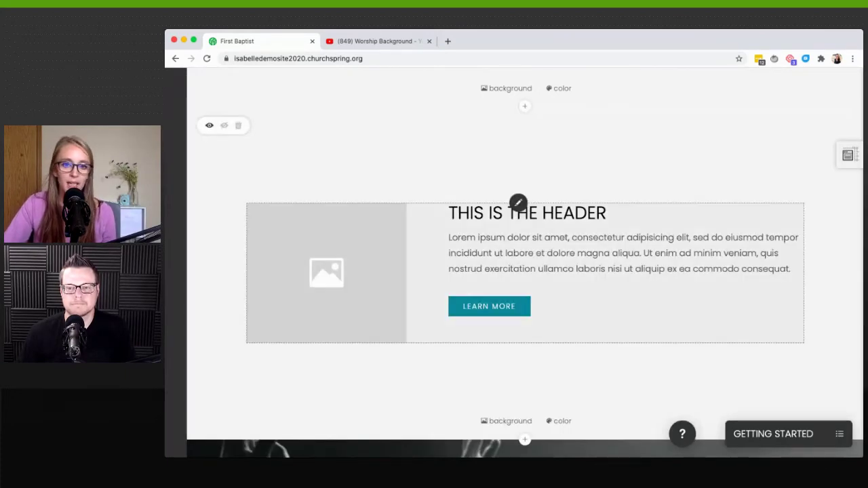
Step: Replace the Left Image block's header with "PRAYER REQUEST" and look through its placeholder paragraph
{"action": "left_click", "coordinate": [518, 202]}
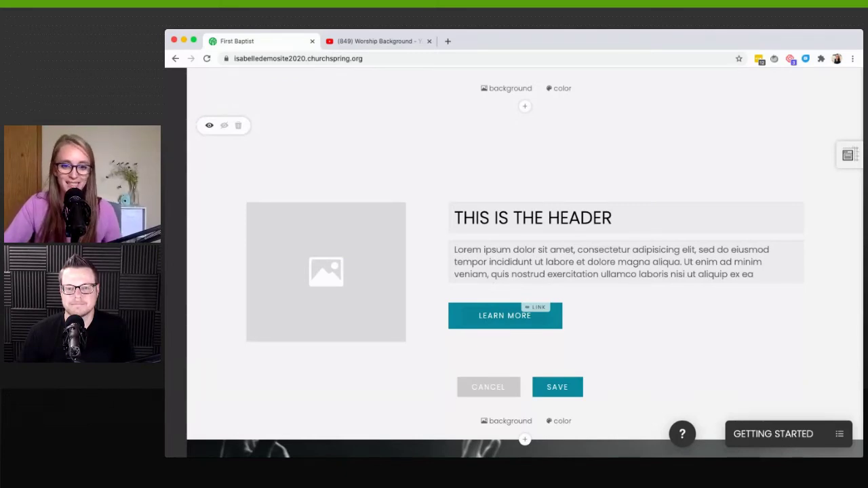
{"action": "scroll", "coordinate": [525, 263], "scroll_direction": "down", "scroll_amount": 1}
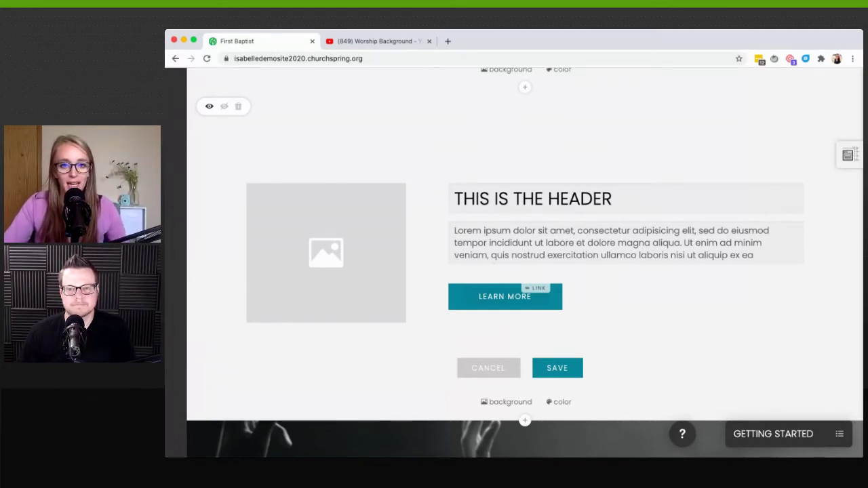
{"action": "double_click", "coordinate": [560, 199]}
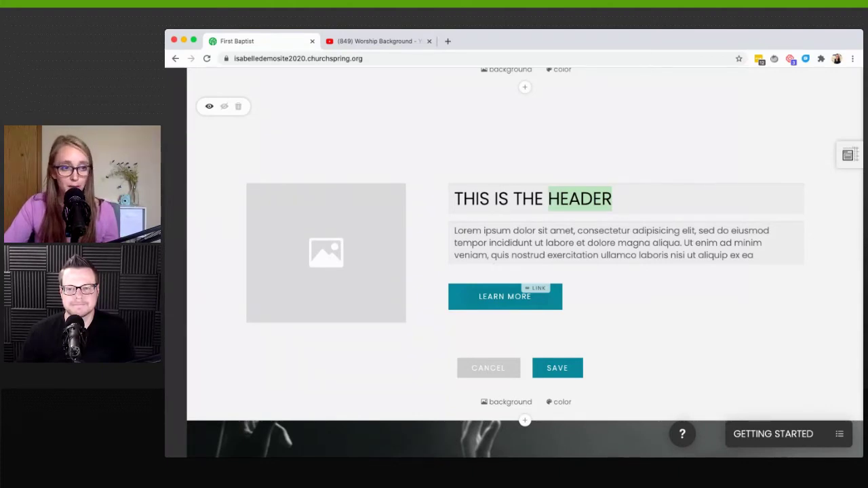
{"action": "key", "text": "super+a"}
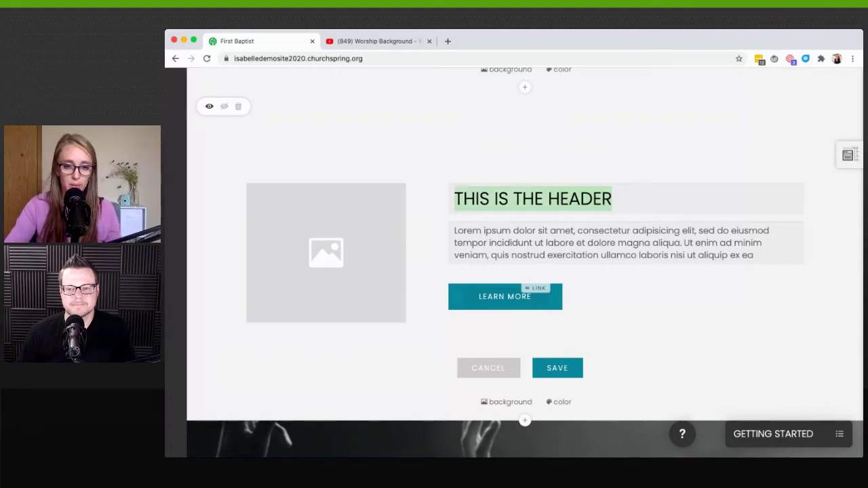
{"action": "type", "text": "PRAYER"}
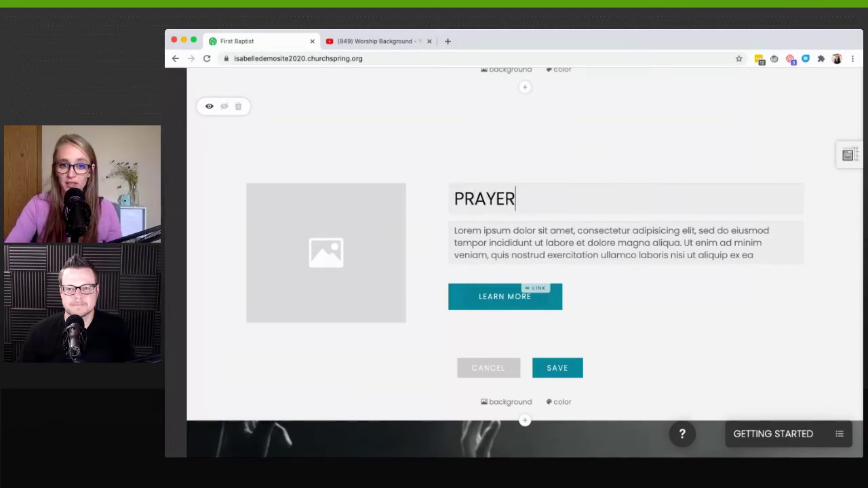
{"action": "type", "text": " REQUEST"}
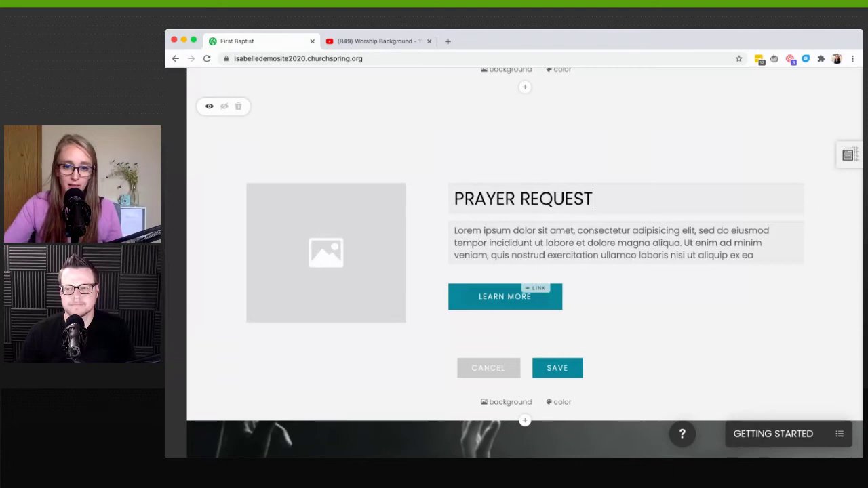
{"action": "double_click", "coordinate": [595, 231]}
{"action": "left_click", "coordinate": [587, 243]}
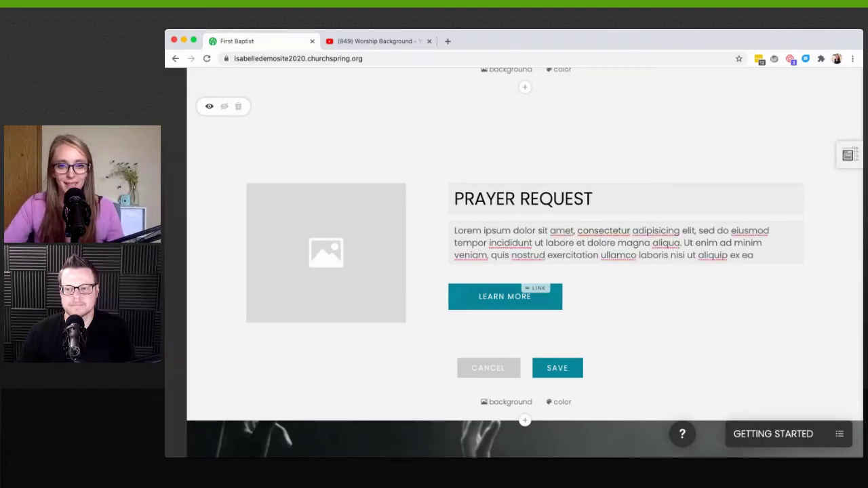
{"action": "scroll", "coordinate": [587, 243], "scroll_direction": "down", "scroll_amount": 1}
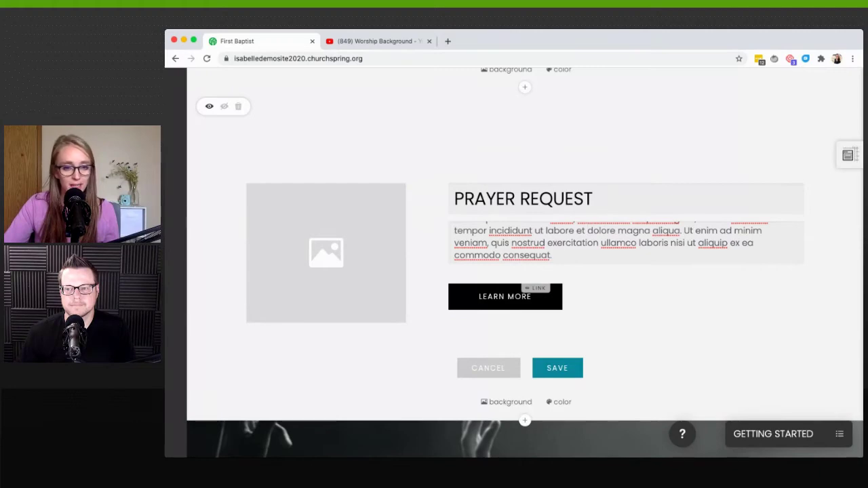
Step: Change the "Learn More" button's label to "CLICK HERE"
{"action": "triple_click", "coordinate": [505, 296]}
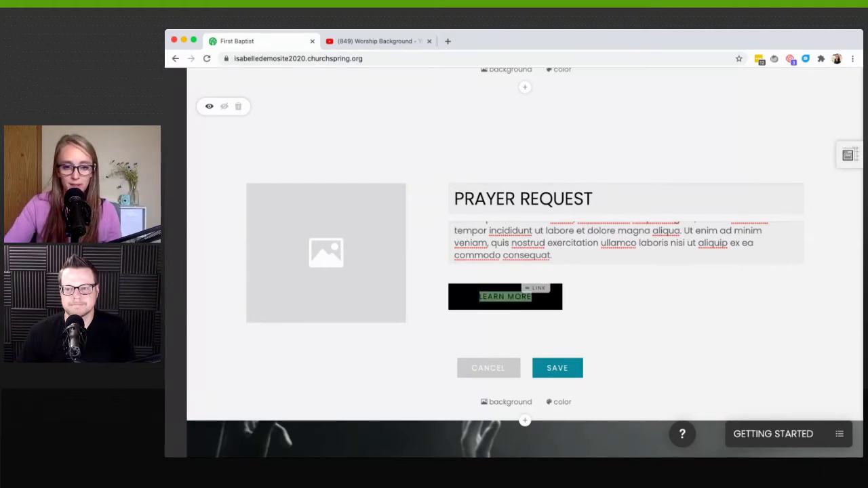
{"action": "type", "text": "C"}
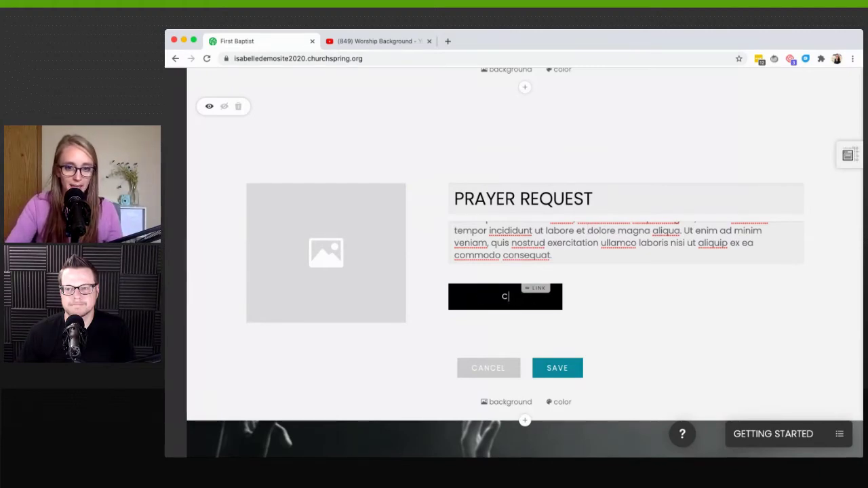
{"action": "type", "text": "LICK HERE TO SUBMIT"}
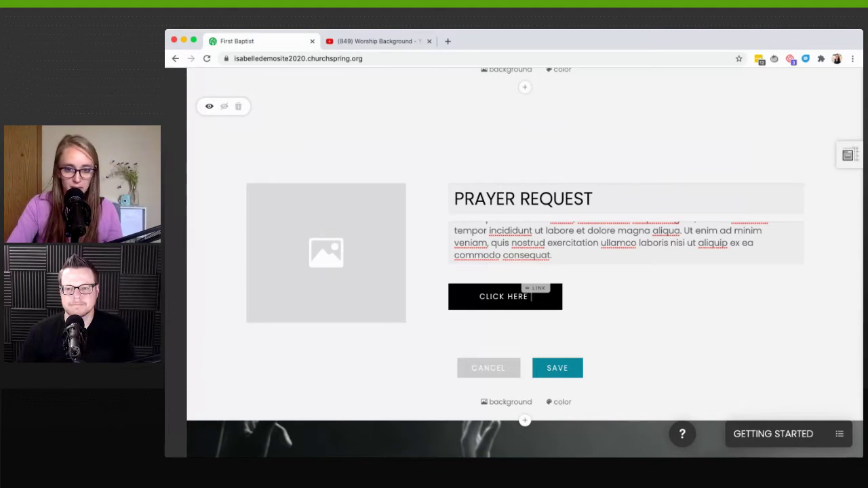
{"action": "key", "text": "BackSpace"}
{"action": "key", "text": "BackSpace"}
{"action": "key", "text": "BackSpace"}
{"action": "key", "text": "BackSpace"}
{"action": "key", "text": "BackSpace"}
{"action": "key", "text": "BackSpace"}
{"action": "key", "text": "BackSpace"}
{"action": "key", "text": "BackSpace"}
{"action": "key", "text": "BackSpace"}
{"action": "key", "text": "BackSpace"}
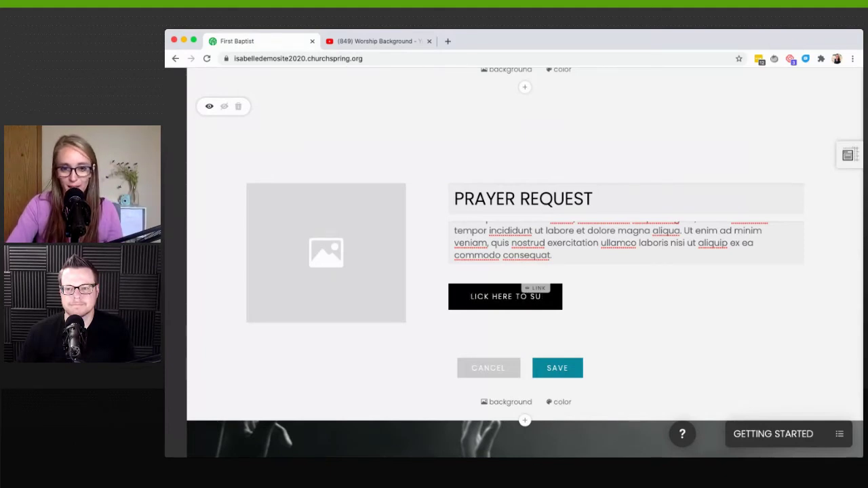
{"action": "key", "text": "BackSpace"}
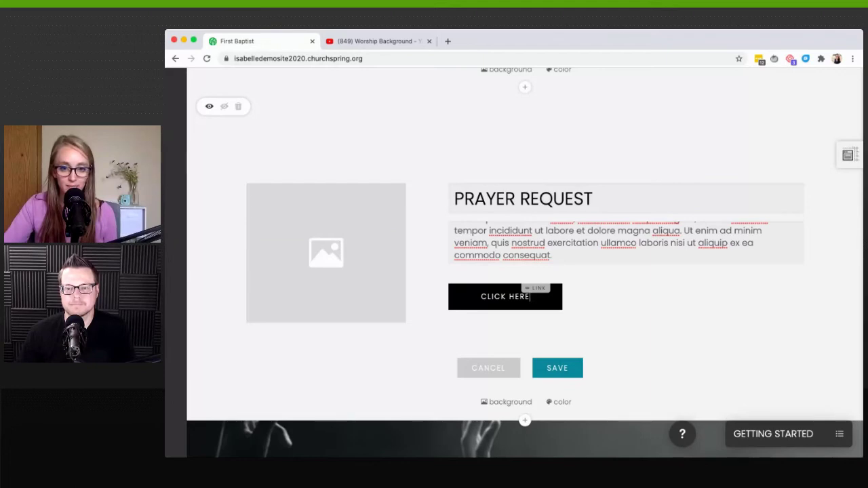
Step: Link the "CLICK HERE" button to the Prayer Request page under Contact Us and save the link
{"action": "left_click", "coordinate": [535, 288]}
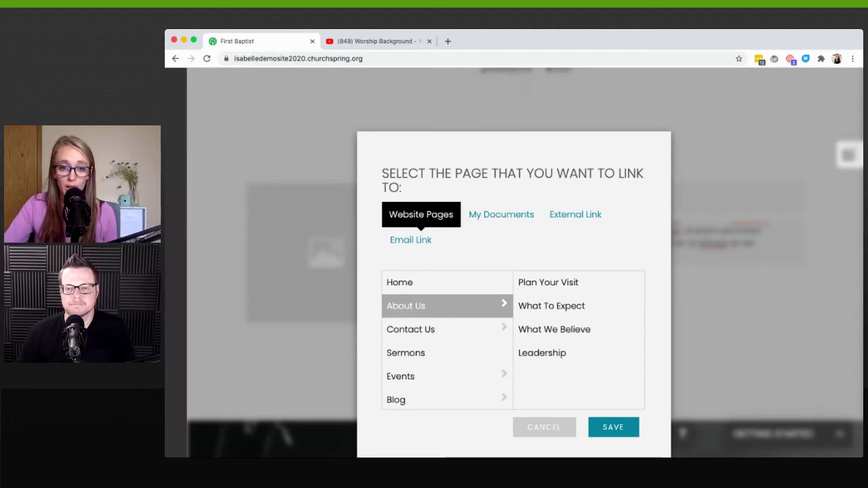
{"action": "left_click", "coordinate": [575, 214]}
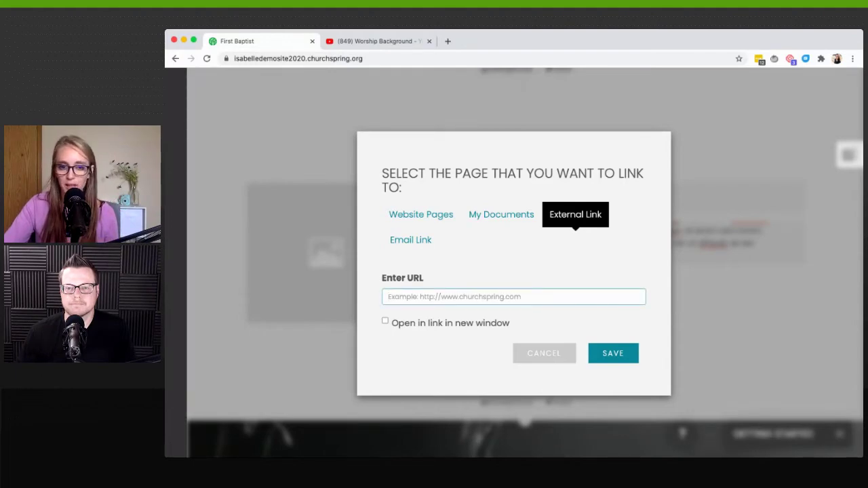
{"action": "left_click", "coordinate": [420, 214]}
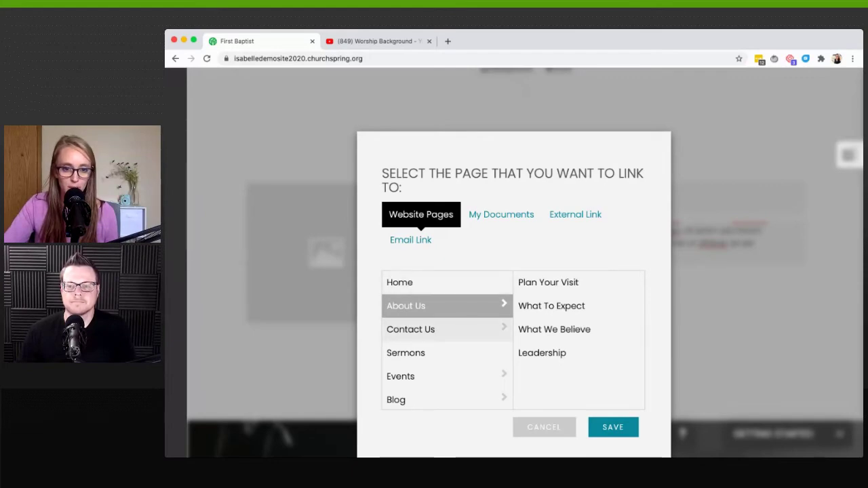
{"action": "left_click", "coordinate": [447, 329]}
{"action": "left_click", "coordinate": [551, 282]}
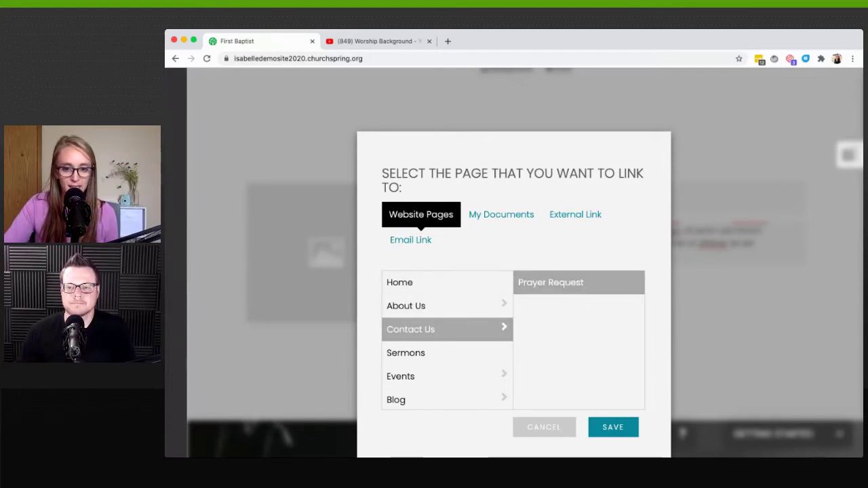
{"action": "left_click", "coordinate": [613, 426]}
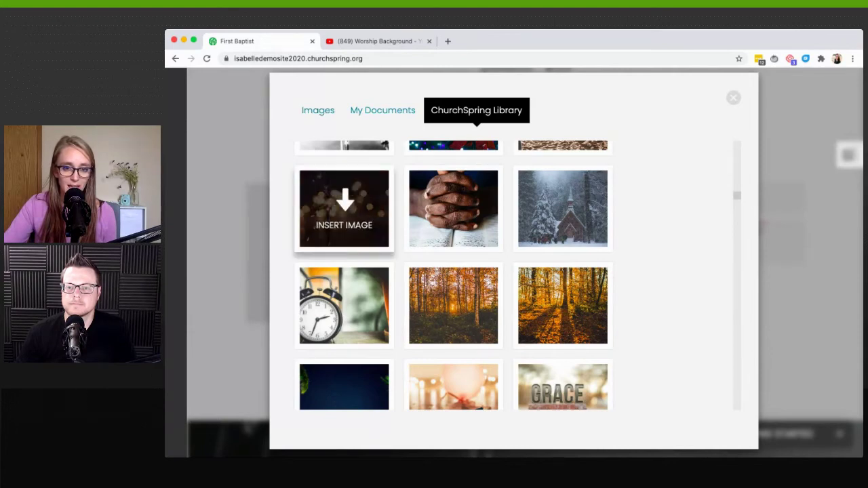
Step: Insert the ChurchSpring Library photo of hands folded over an open Bible as the block's image and look over the block
{"action": "mouse_move", "coordinate": [453, 211]}
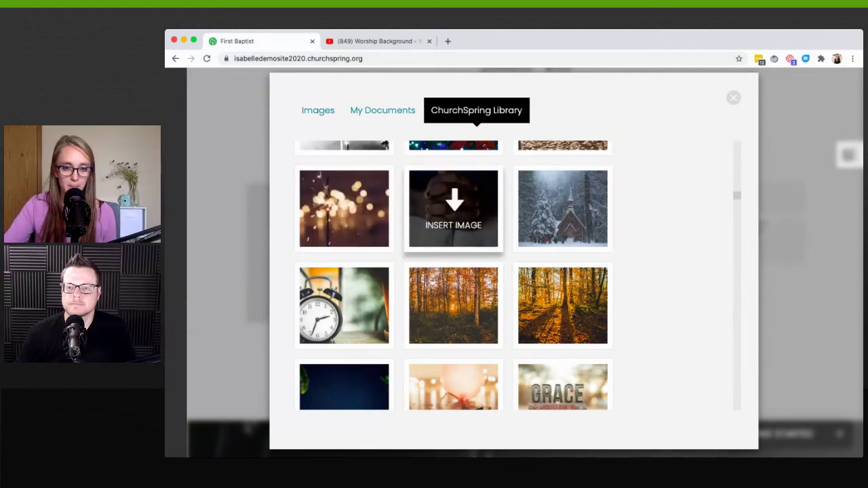
{"action": "left_click", "coordinate": [453, 210]}
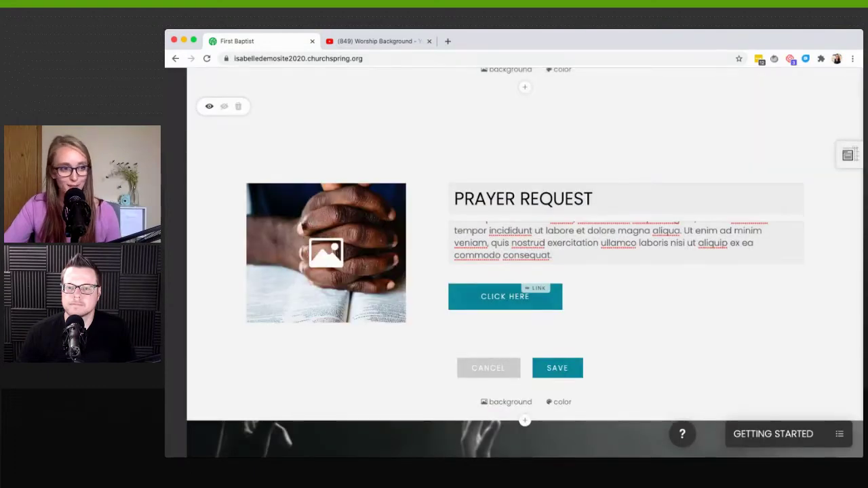
{"action": "scroll", "coordinate": [525, 264], "scroll_direction": "down", "scroll_amount": 1}
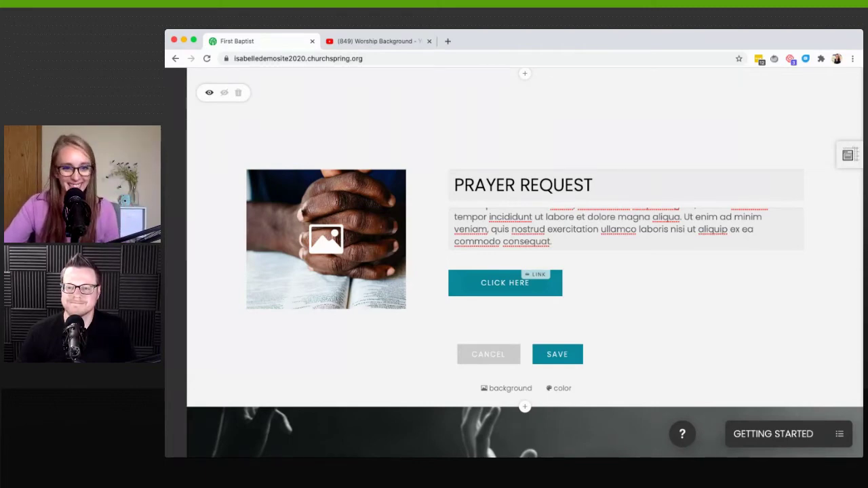
{"action": "scroll", "coordinate": [524, 262], "scroll_direction": "down", "scroll_amount": 1}
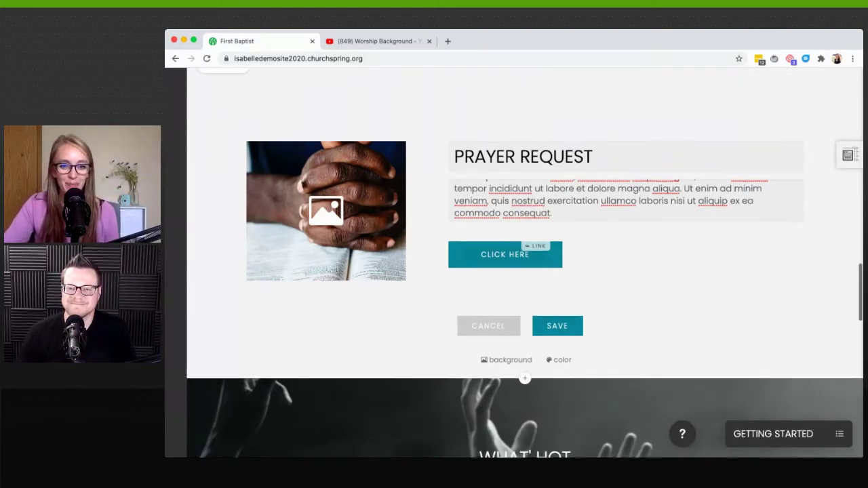
{"action": "scroll", "coordinate": [496, 214], "scroll_direction": "up", "scroll_amount": 1}
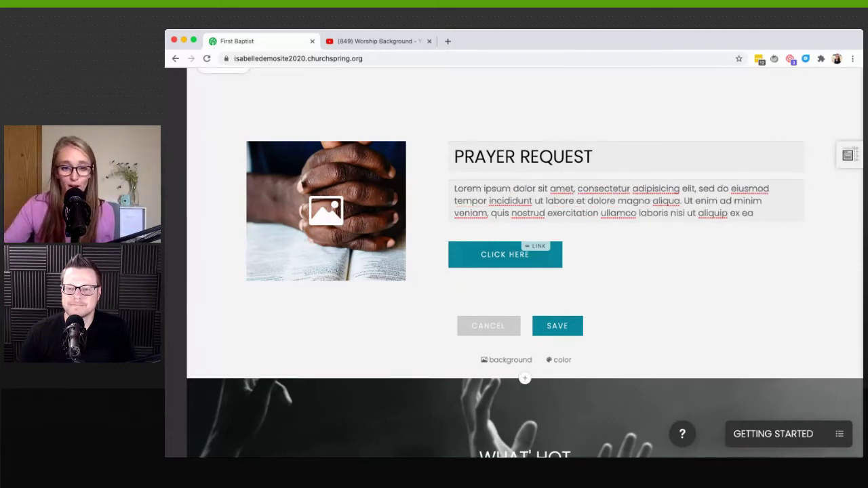
{"action": "scroll", "coordinate": [525, 263], "scroll_direction": "up", "scroll_amount": 1}
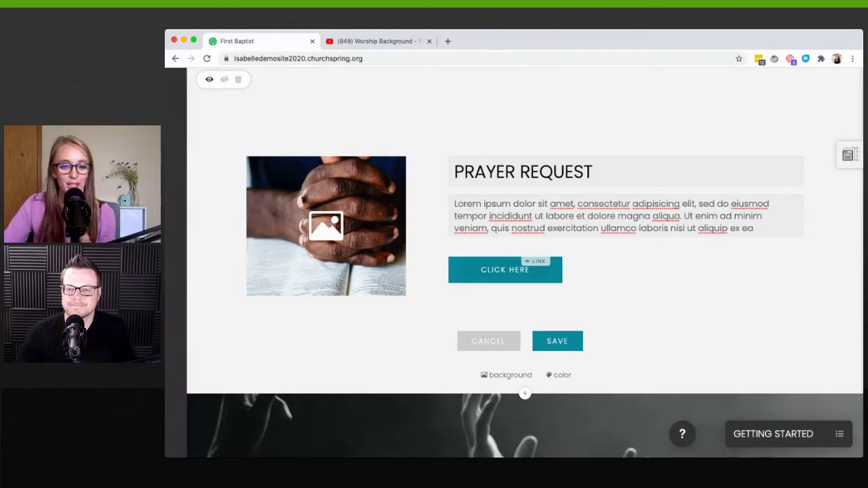
Step: Try the dark blue and black theme colors as the prayer request block's background, with a white font
{"action": "left_click", "coordinate": [506, 375]}
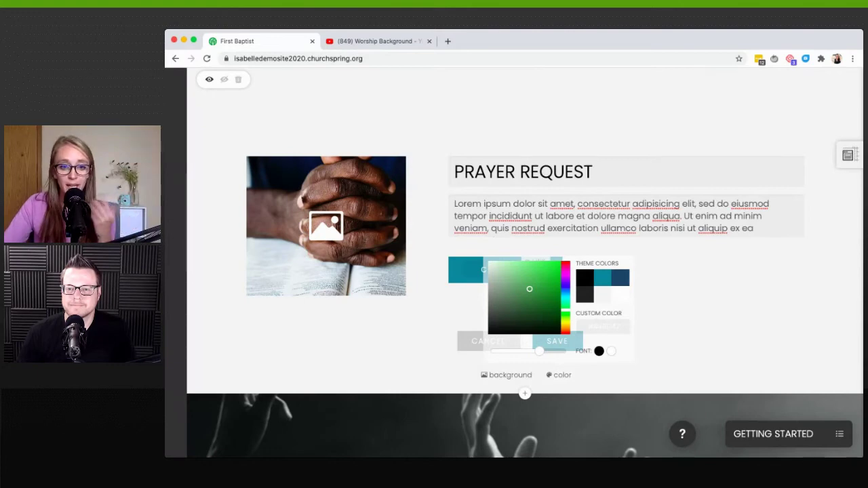
{"action": "scroll", "coordinate": [525, 263], "scroll_direction": "down", "scroll_amount": 1}
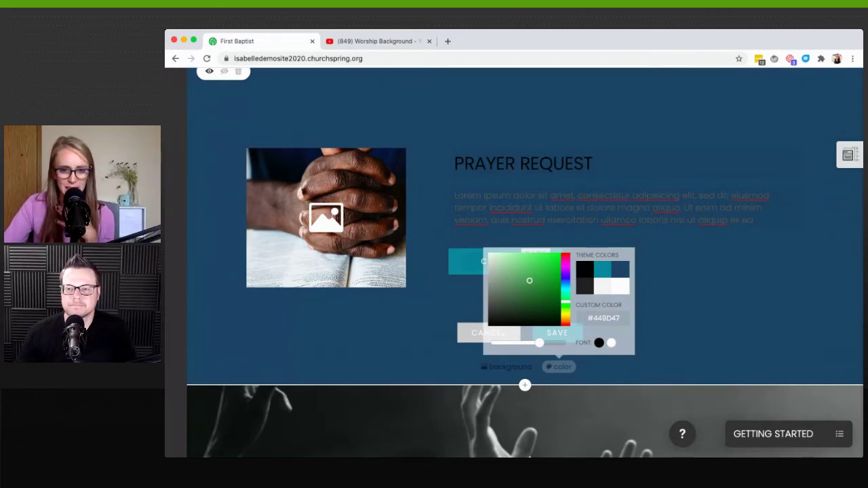
{"action": "mouse_move", "coordinate": [539, 342]}
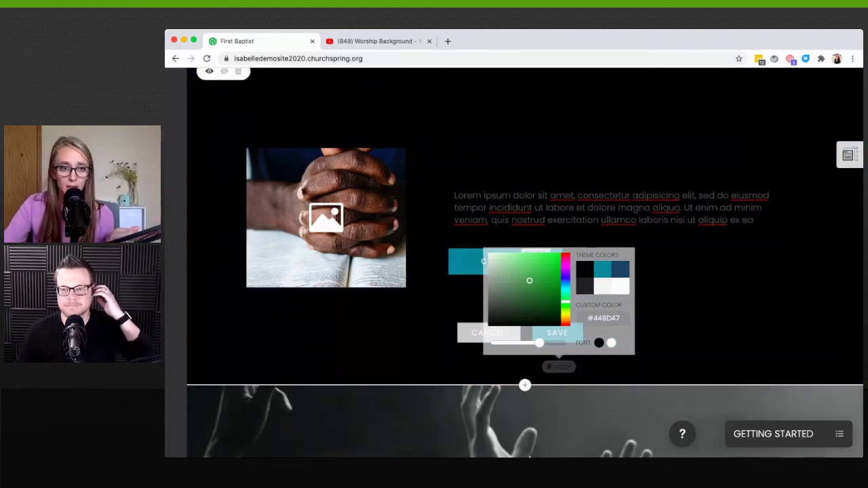
{"action": "key", "text": "Escape"}
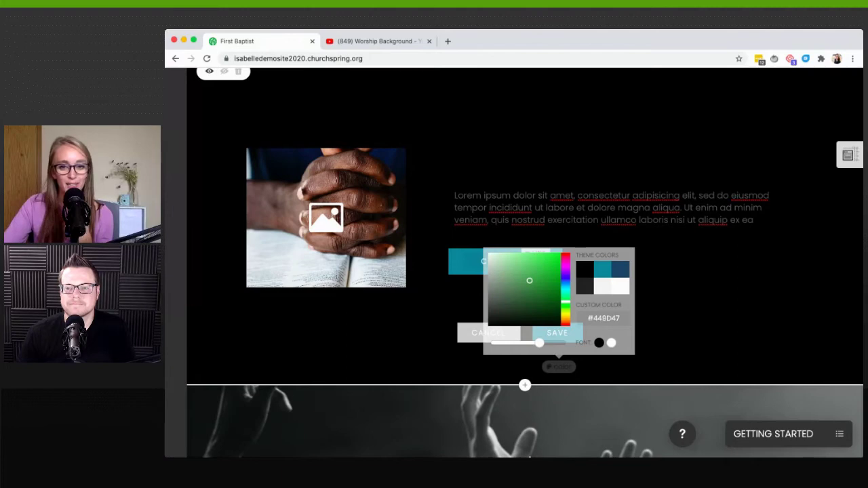
{"action": "left_click", "coordinate": [611, 342]}
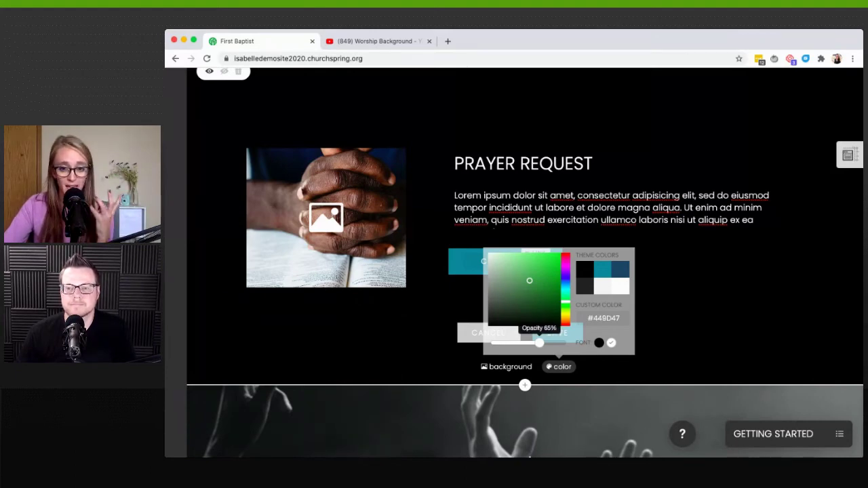
Step: Set the prayer request block's font to black and its background to the white theme color
{"action": "left_click", "coordinate": [599, 343]}
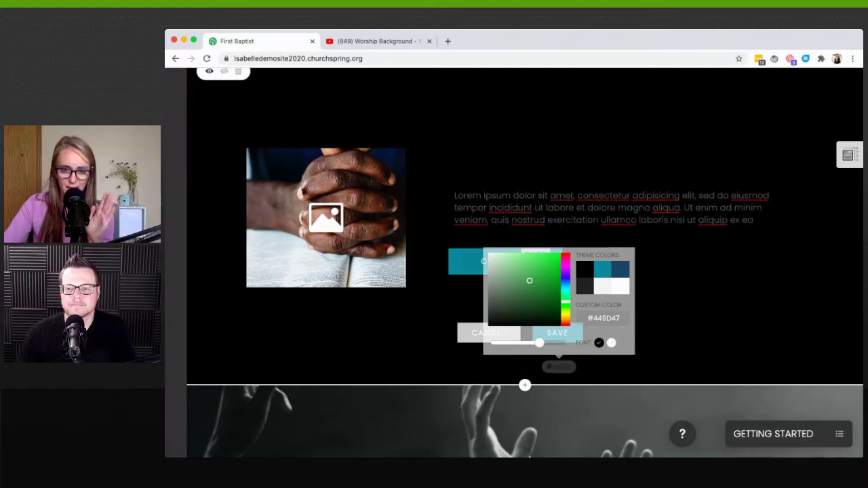
{"action": "left_click", "coordinate": [620, 286]}
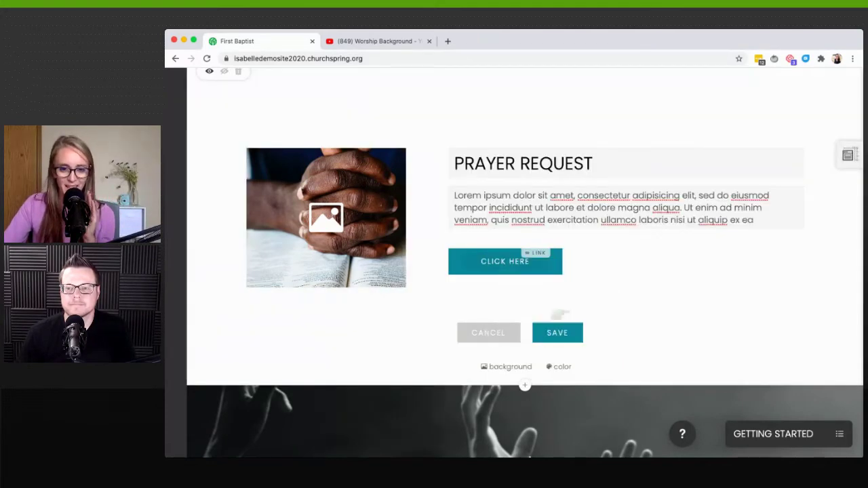
Step: Open the block's background video settings and copy the address of the "Worship Background" video from YouTube
{"action": "left_click", "coordinate": [506, 366]}
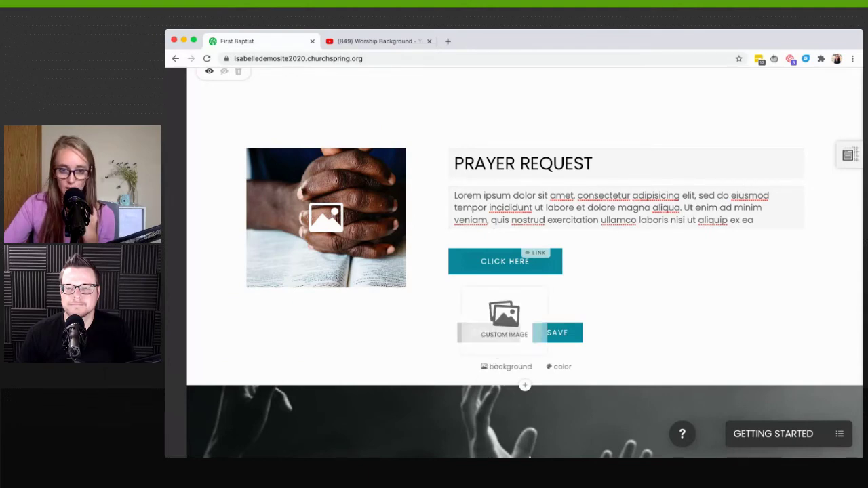
{"action": "left_click", "coordinate": [503, 319]}
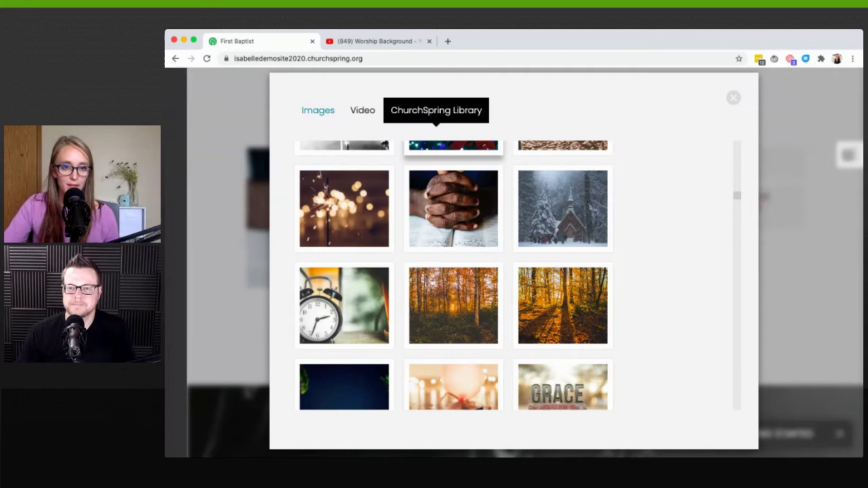
{"action": "left_click", "coordinate": [362, 110]}
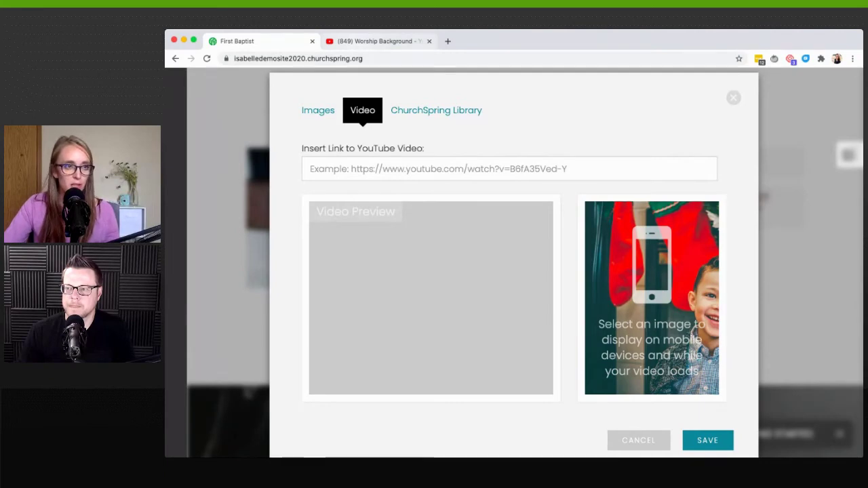
{"action": "left_click", "coordinate": [376, 41]}
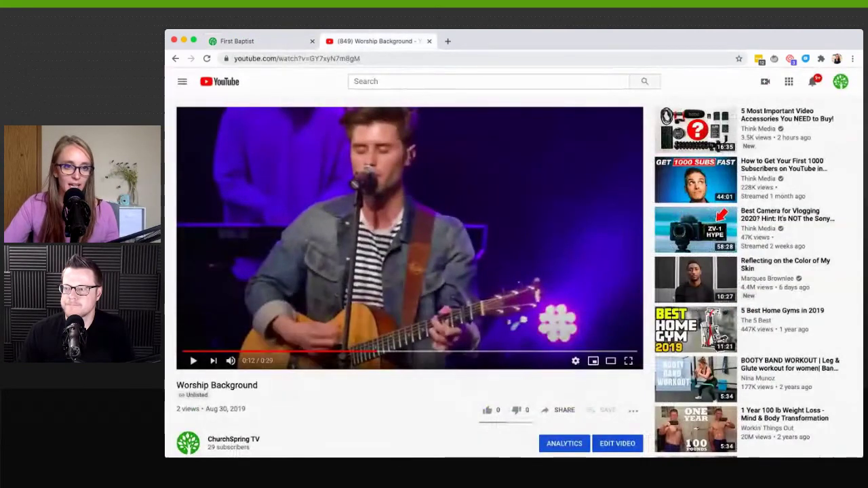
{"action": "key", "text": "super+l"}
{"action": "key", "text": "super+c"}
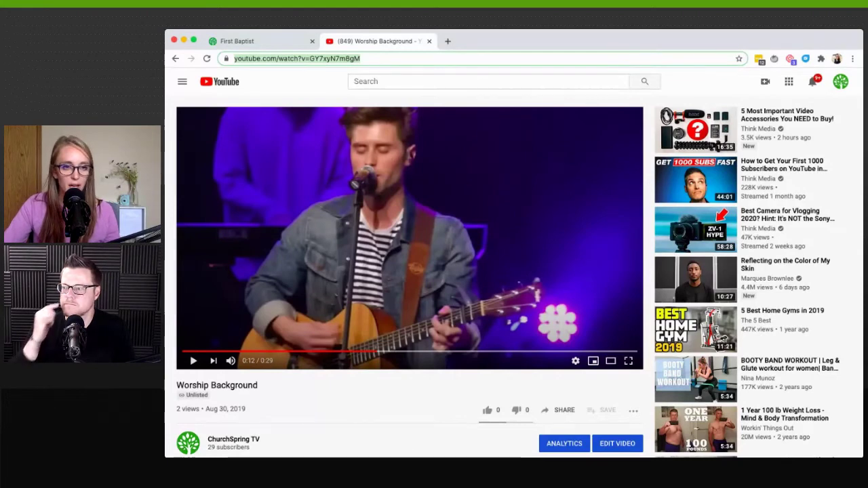
{"action": "key", "text": "ctrl+shift+Tab"}
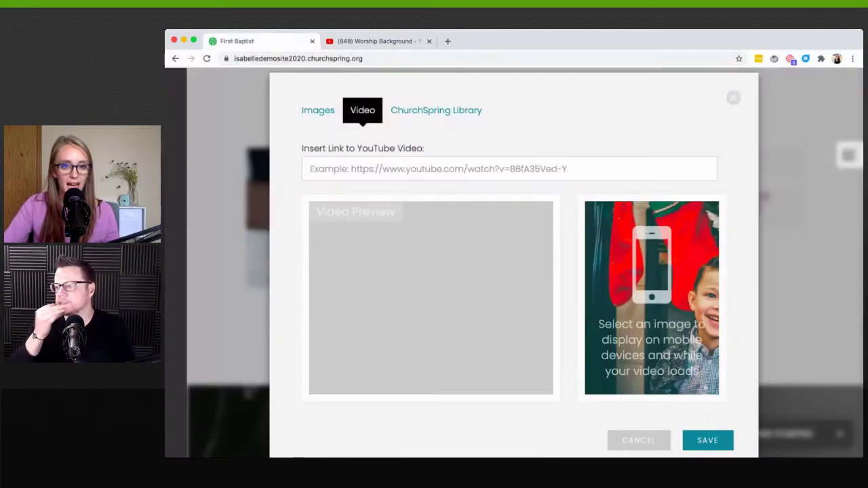
{"action": "left_click", "coordinate": [310, 169]}
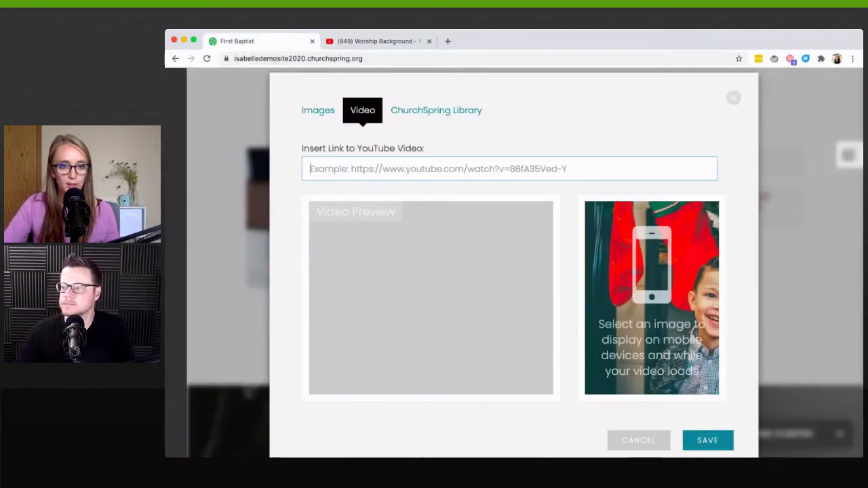
{"action": "key", "text": "super+v"}
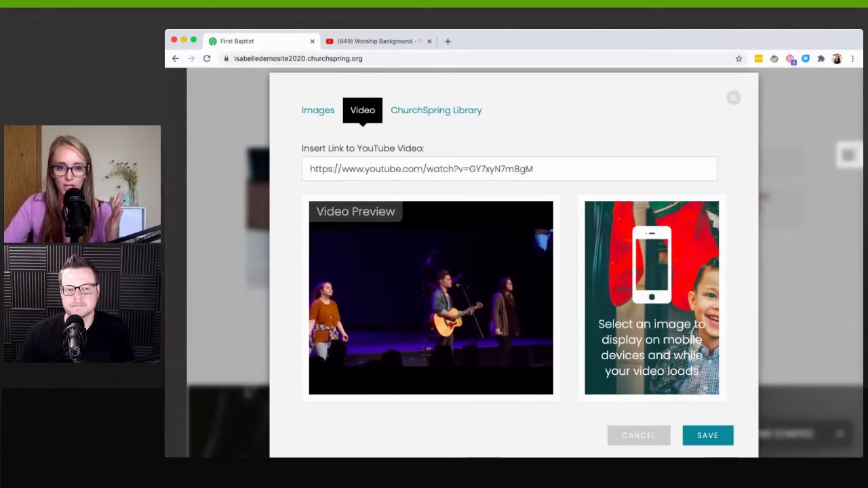
Step: Choose the outdoor family photo as the image for mobile devices and video loading, and save the background video
{"action": "left_click", "coordinate": [650, 298]}
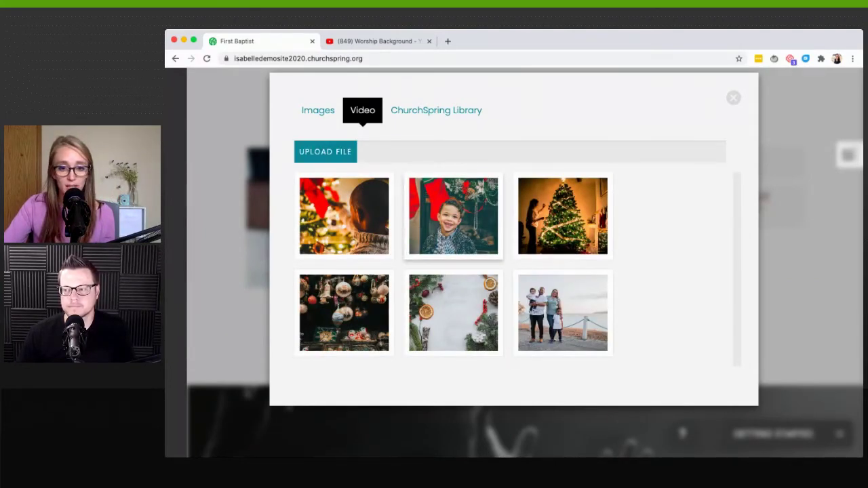
{"action": "mouse_move", "coordinate": [563, 311]}
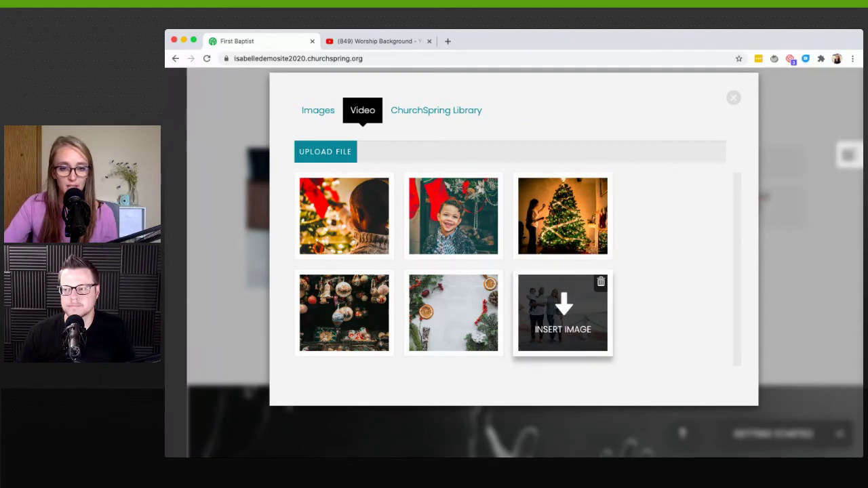
{"action": "left_click", "coordinate": [563, 312]}
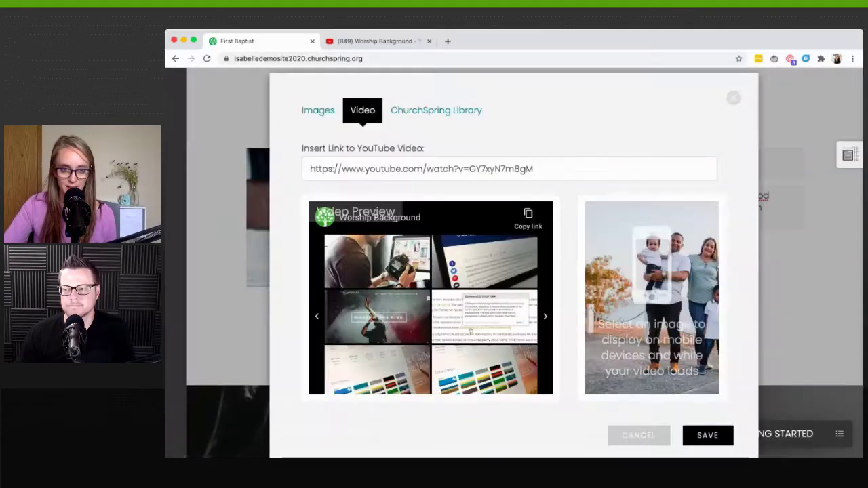
{"action": "left_click", "coordinate": [707, 436]}
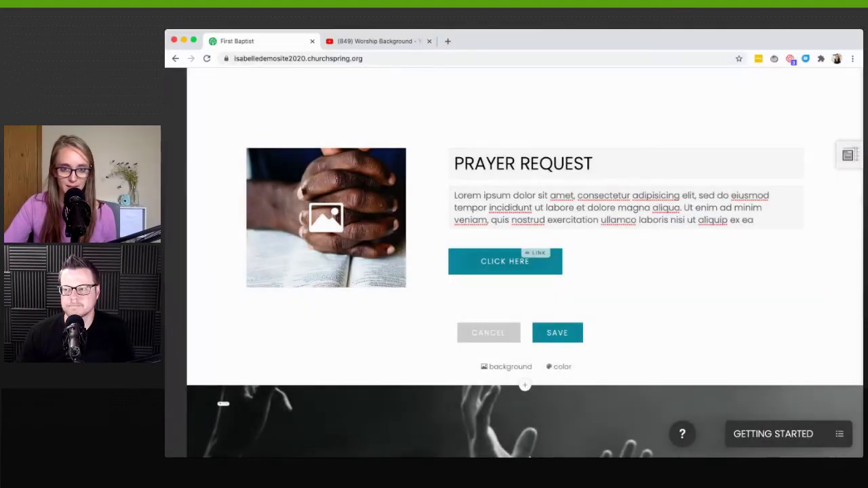
{"action": "scroll", "coordinate": [524, 262], "scroll_direction": "up", "scroll_amount": 1}
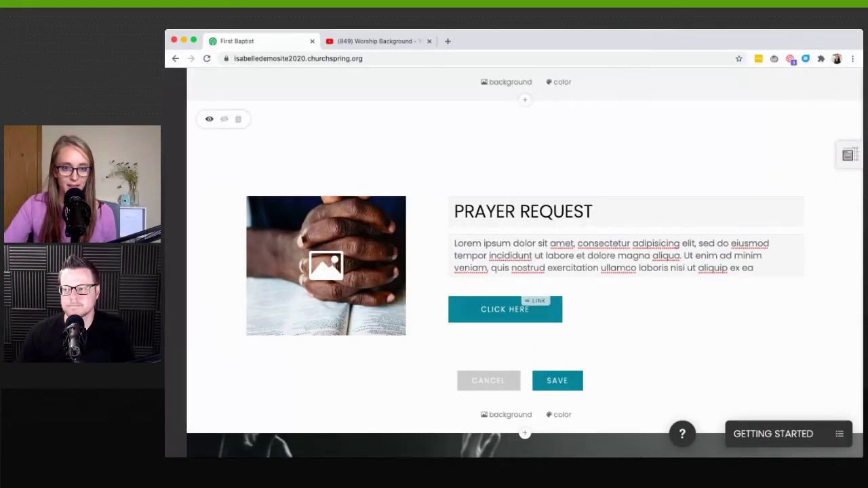
{"action": "scroll", "coordinate": [524, 264], "scroll_direction": "down", "scroll_amount": 1}
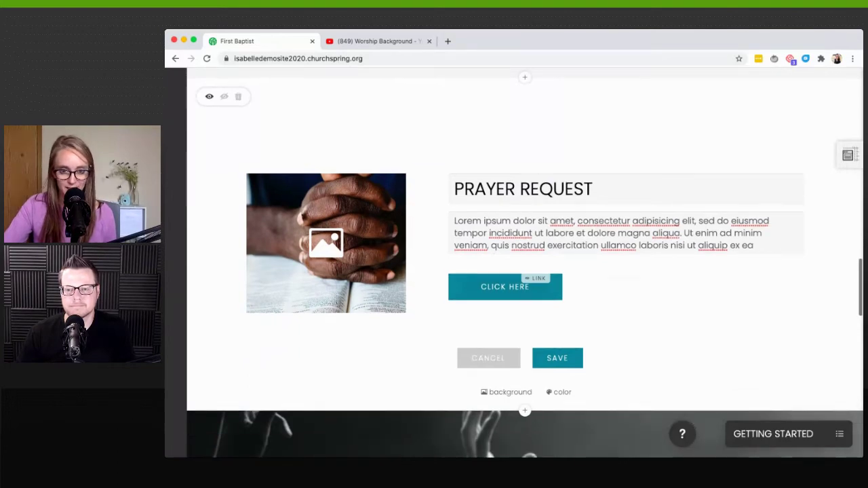
{"action": "mouse_move", "coordinate": [506, 392]}
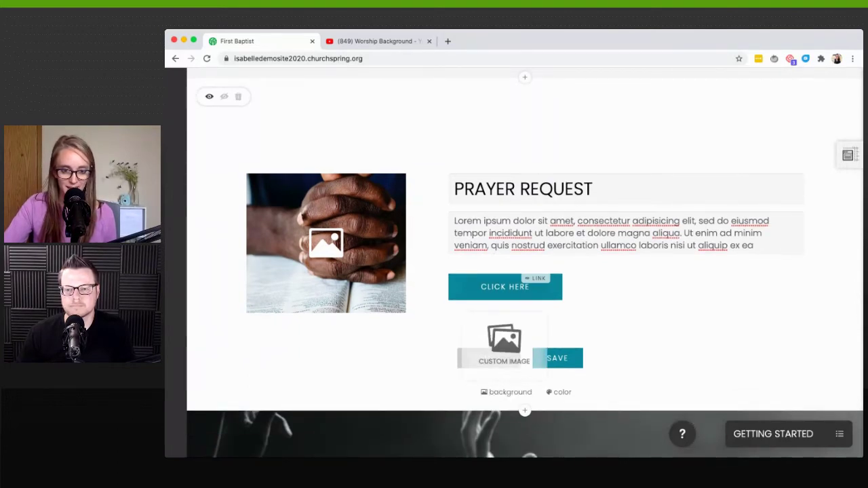
{"action": "left_click", "coordinate": [503, 345]}
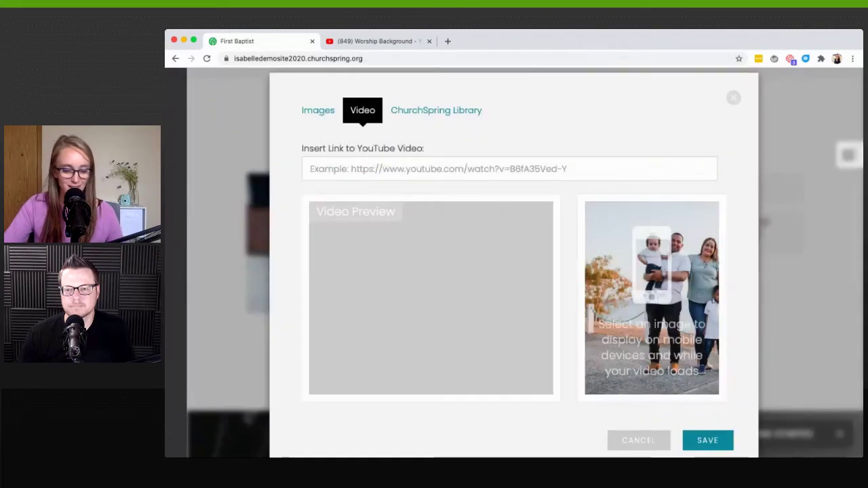
{"action": "left_click", "coordinate": [311, 169]}
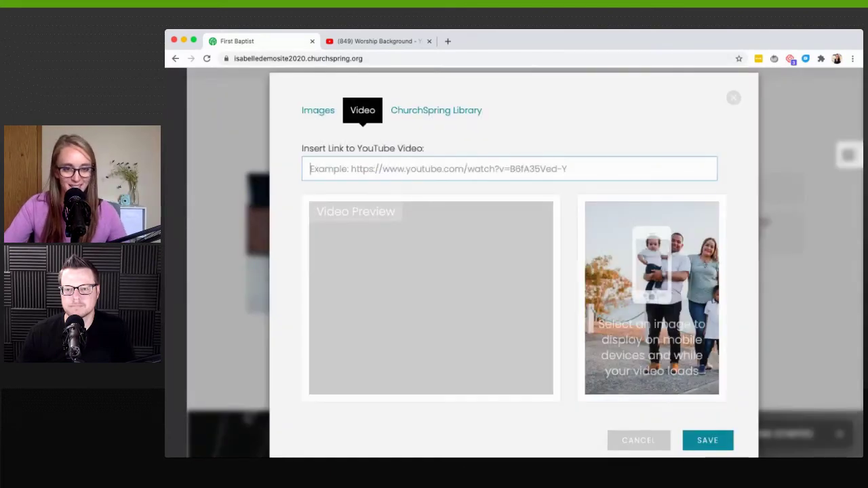
{"action": "key", "text": "super+v"}
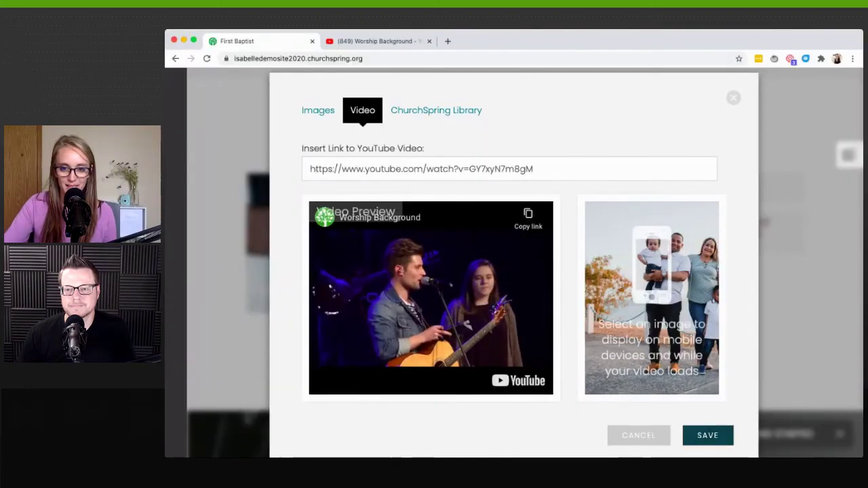
{"action": "key", "text": "Escape"}
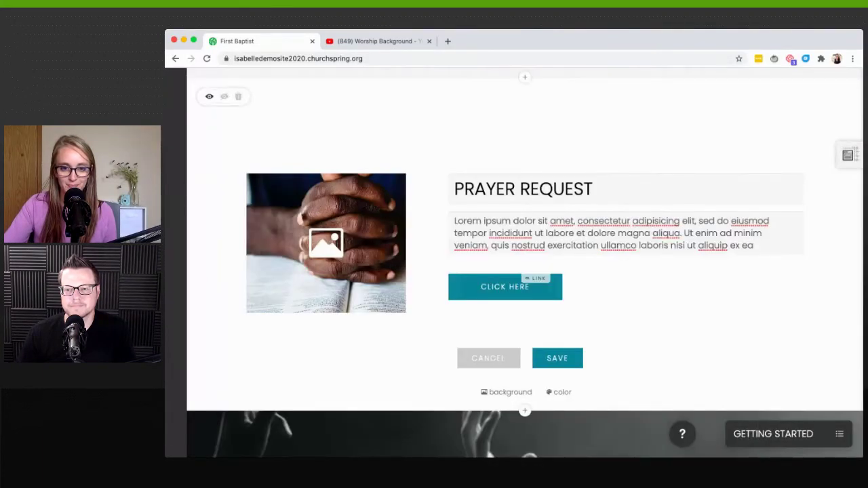
Step: Save the edited content of the prayer request block
{"action": "scroll", "coordinate": [524, 263], "scroll_direction": "down", "scroll_amount": 5}
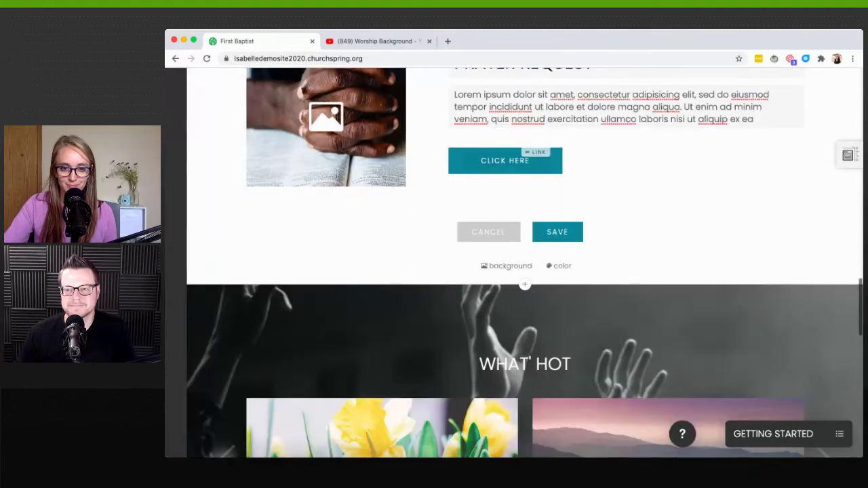
{"action": "scroll", "coordinate": [525, 262], "scroll_direction": "up", "scroll_amount": 4}
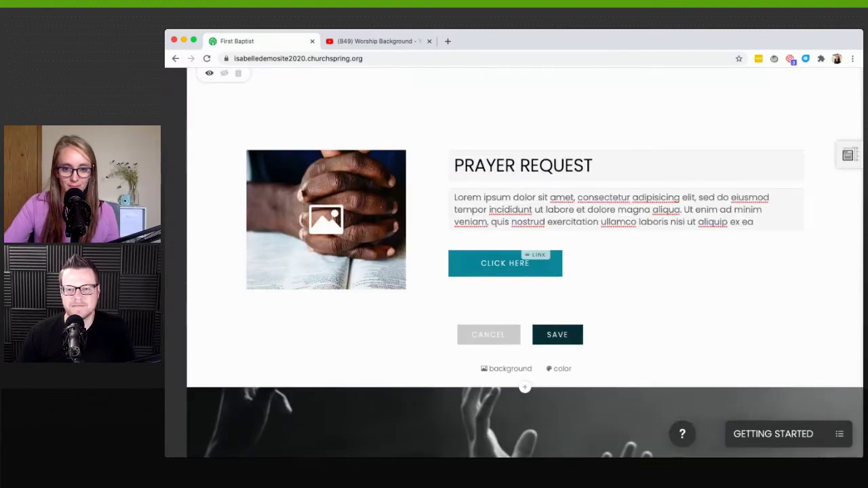
{"action": "left_click", "coordinate": [557, 334]}
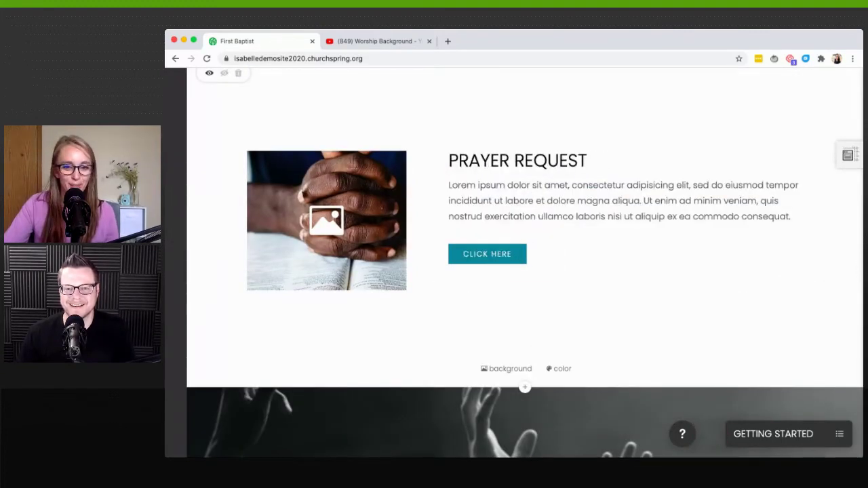
{"action": "left_click", "coordinate": [506, 369]}
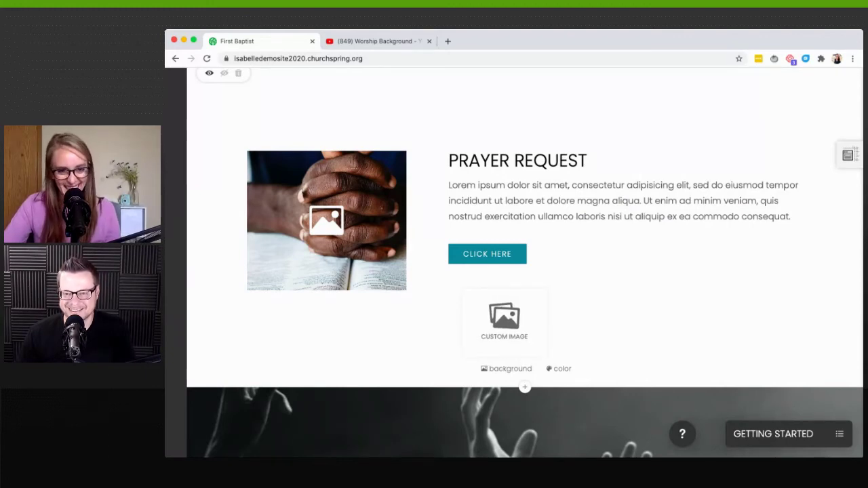
{"action": "left_click", "coordinate": [504, 323]}
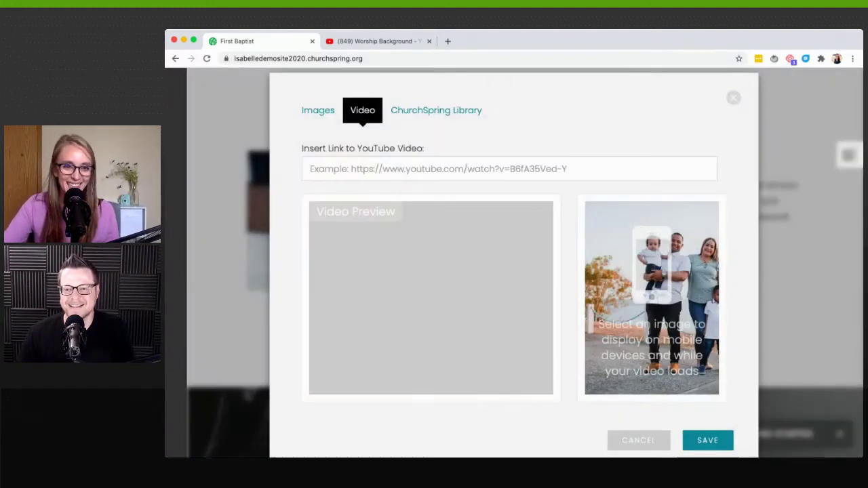
{"action": "left_click", "coordinate": [310, 169]}
{"action": "key", "text": "super+v"}
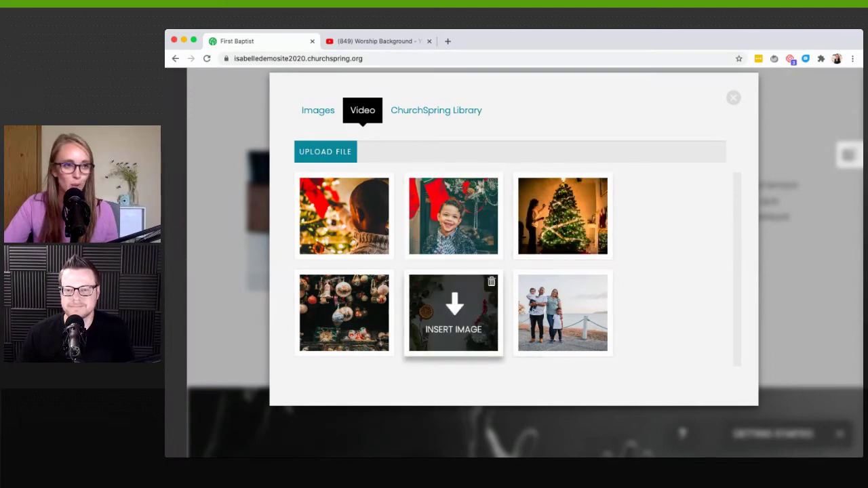
{"action": "left_click", "coordinate": [453, 319]}
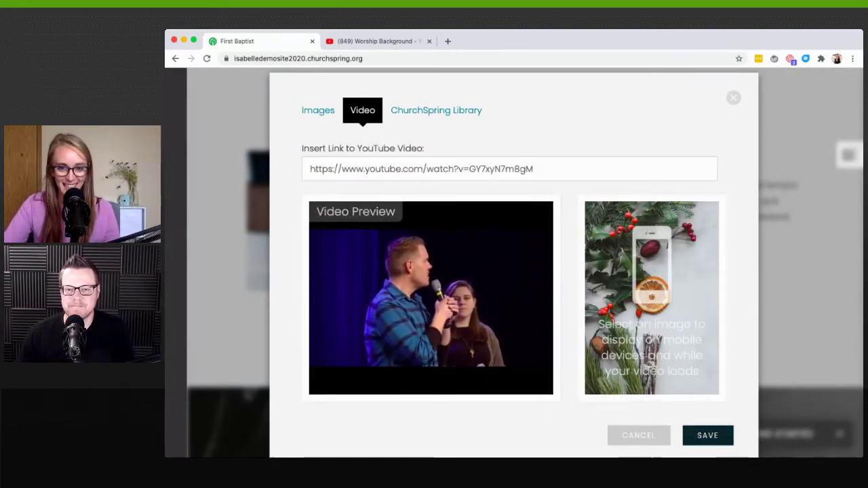
{"action": "left_click", "coordinate": [707, 435]}
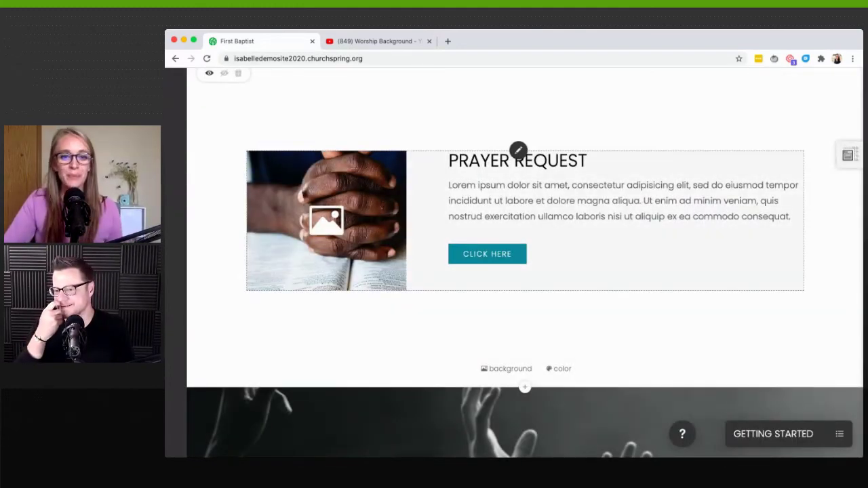
Step: Check how the prayer request block's background displays on the homepage above the What' Hot section
{"action": "scroll", "coordinate": [524, 263], "scroll_direction": "up", "scroll_amount": 1}
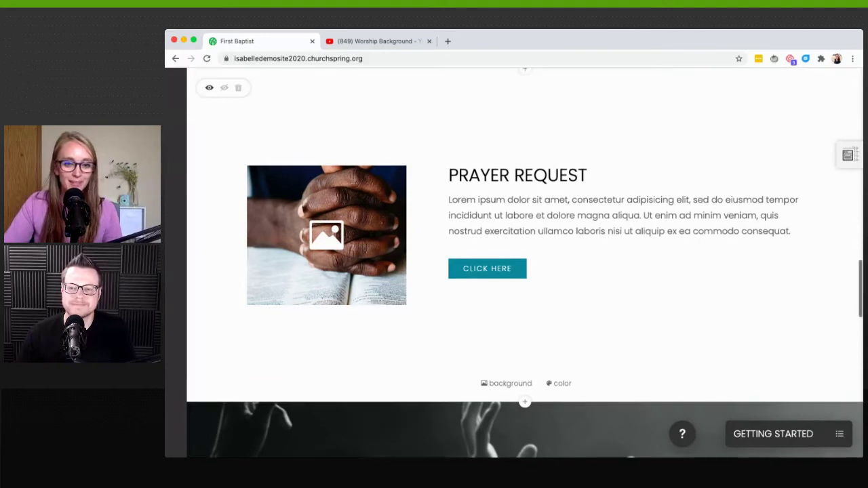
{"action": "scroll", "coordinate": [525, 263], "scroll_direction": "down", "scroll_amount": 3}
{"action": "scroll", "coordinate": [525, 339], "scroll_direction": "down", "scroll_amount": 1}
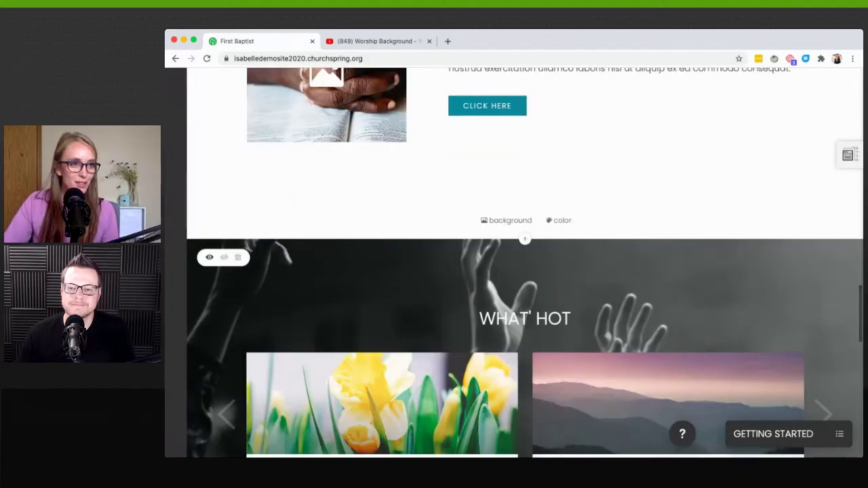
{"action": "scroll", "coordinate": [525, 339], "scroll_direction": "up", "scroll_amount": 3}
{"action": "scroll", "coordinate": [525, 271], "scroll_direction": "up", "scroll_amount": 1}
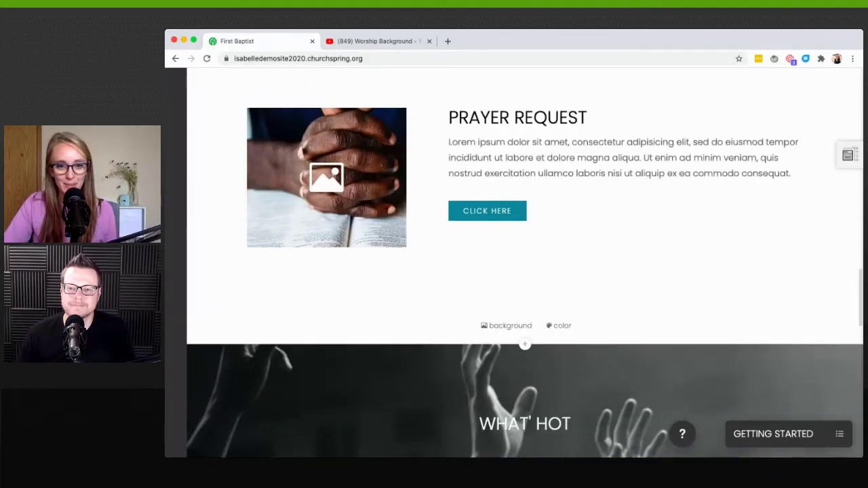
{"action": "scroll", "coordinate": [525, 271], "scroll_direction": "up", "scroll_amount": 2}
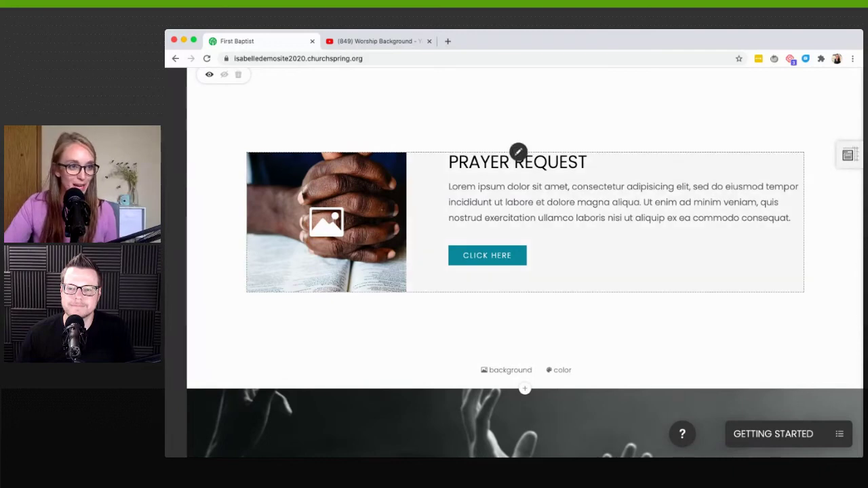
{"action": "mouse_move", "coordinate": [523, 154]}
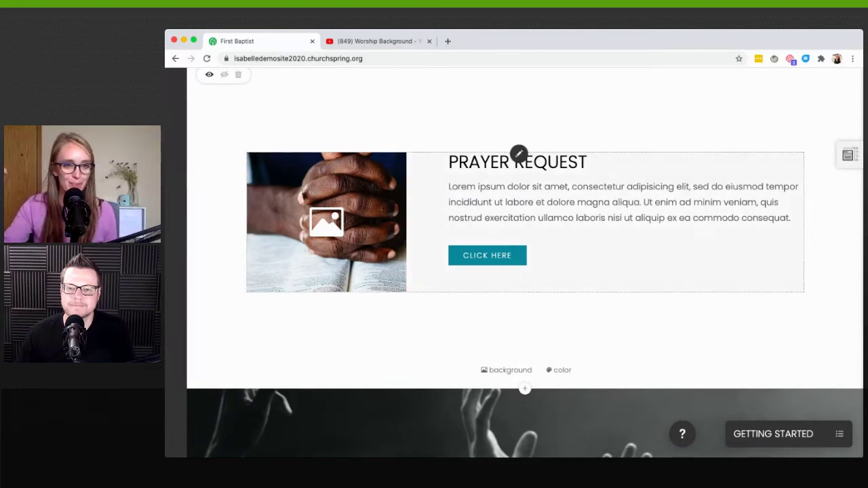